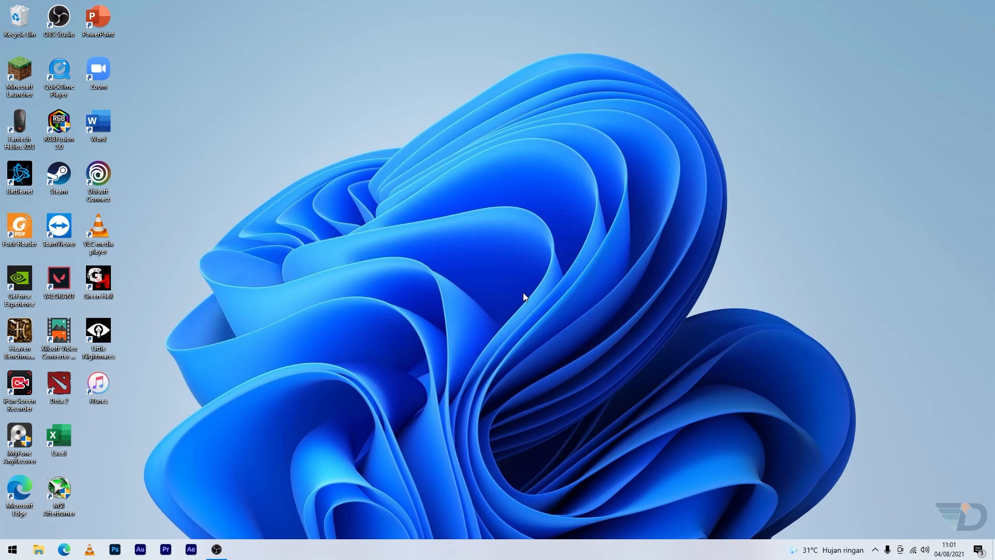
# Step: Search the web in Microsoft Edge for "media creation tool" and download the tool from Microsoft's Download Windows 10 page
pyautogui.click(63, 549)
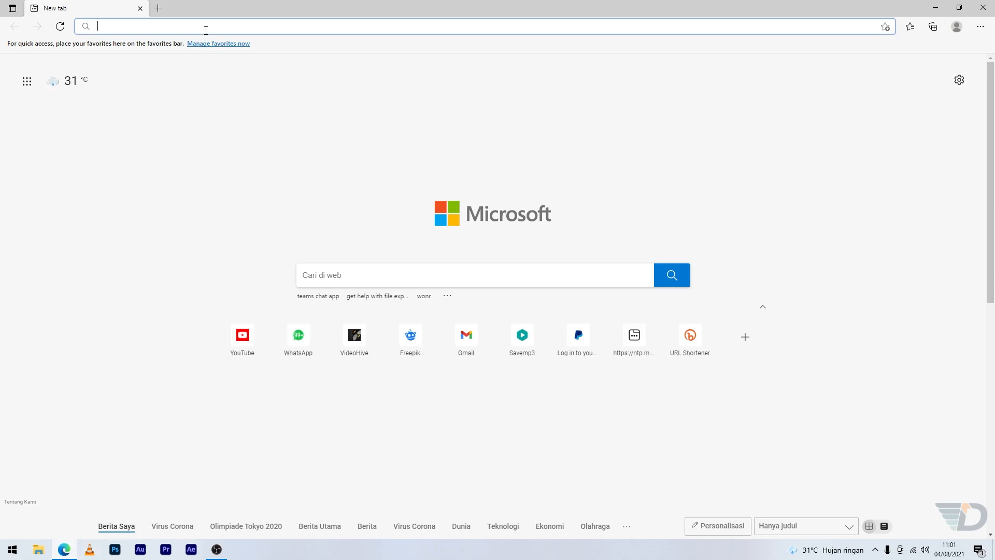
pyautogui.write('media creation tool')
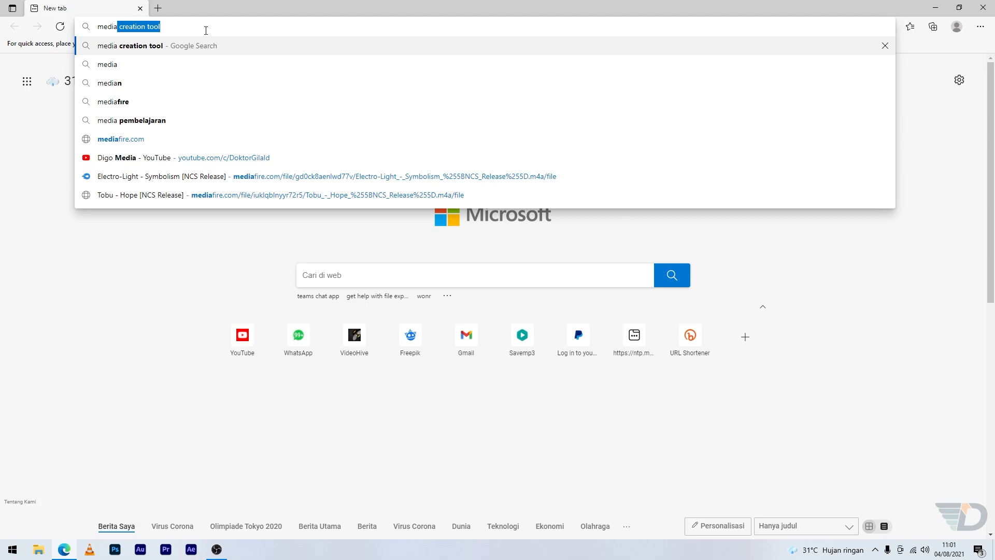
pyautogui.press('Return')
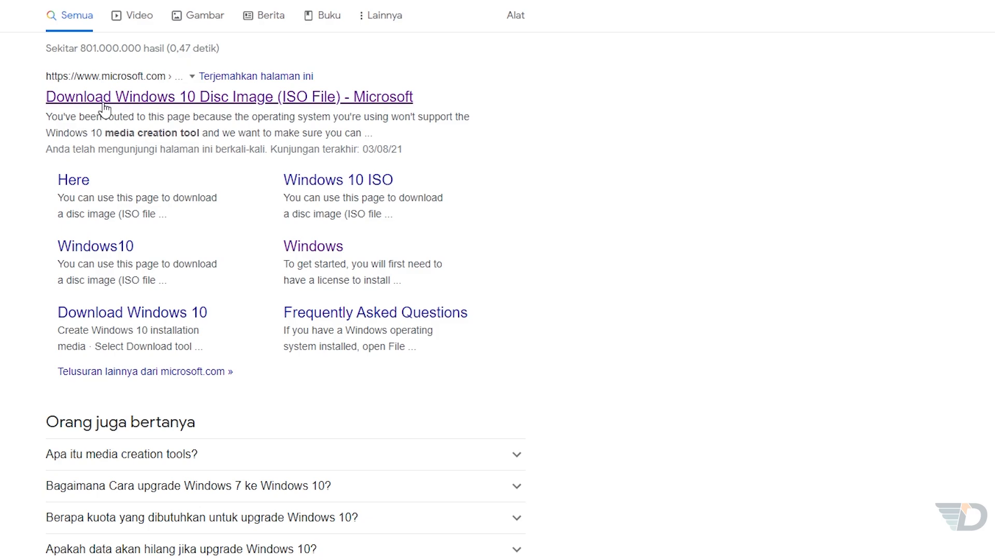
pyautogui.click(159, 98)
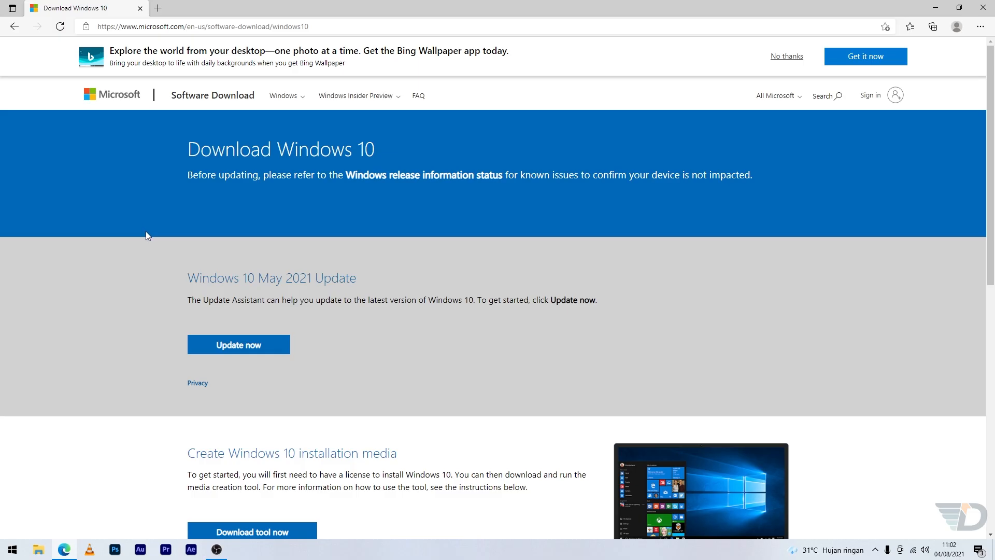
pyautogui.scroll(-4, 146, 234)
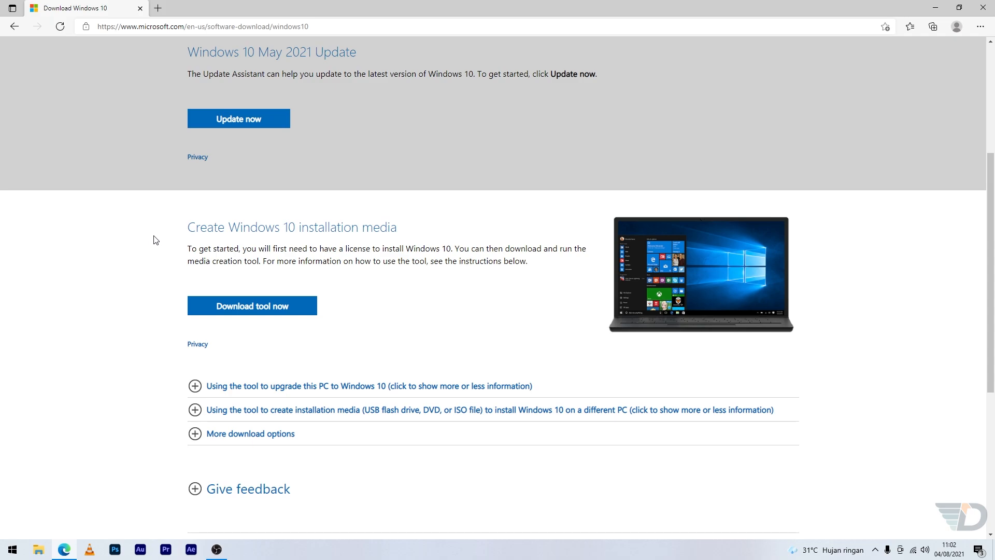
pyautogui.click(236, 310)
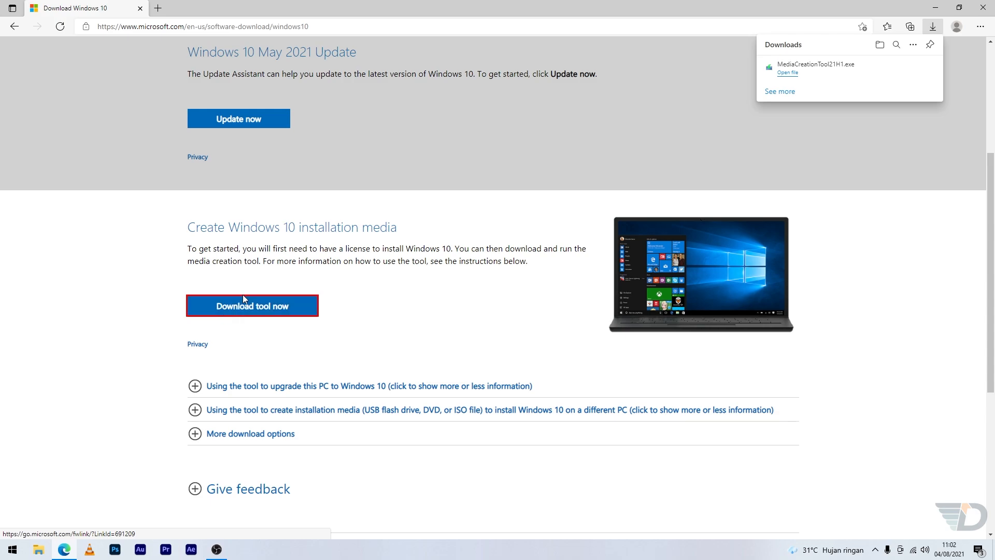
# Step: Run the downloaded MediaCreationTool21H1.exe with the browser minimized and accept the license terms
pyautogui.click(788, 72)
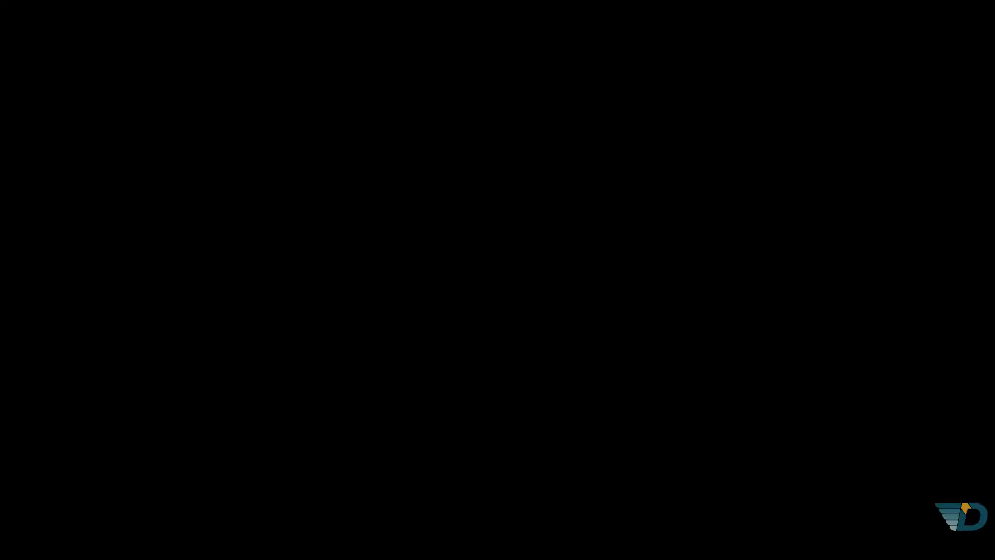
pyautogui.click(471, 342)
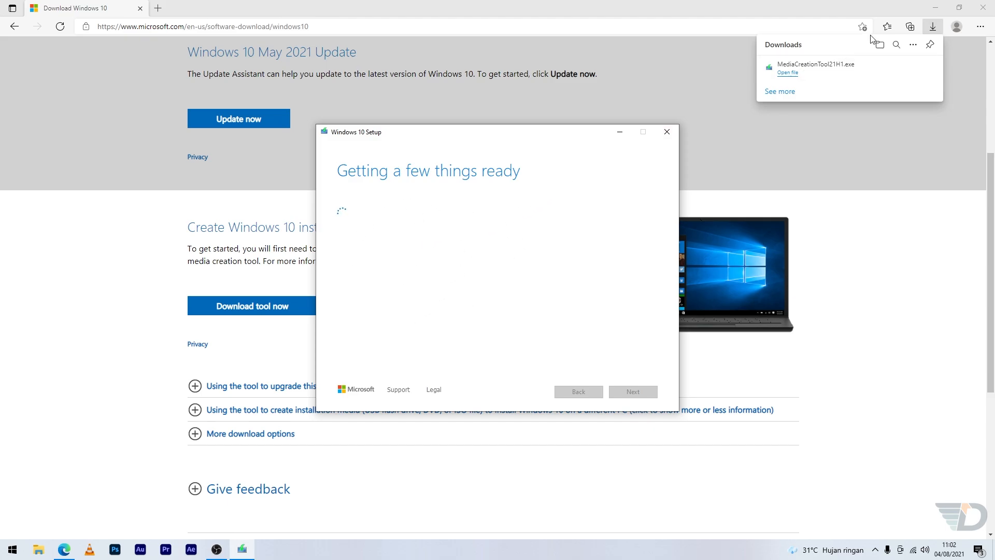
pyautogui.click(929, 9)
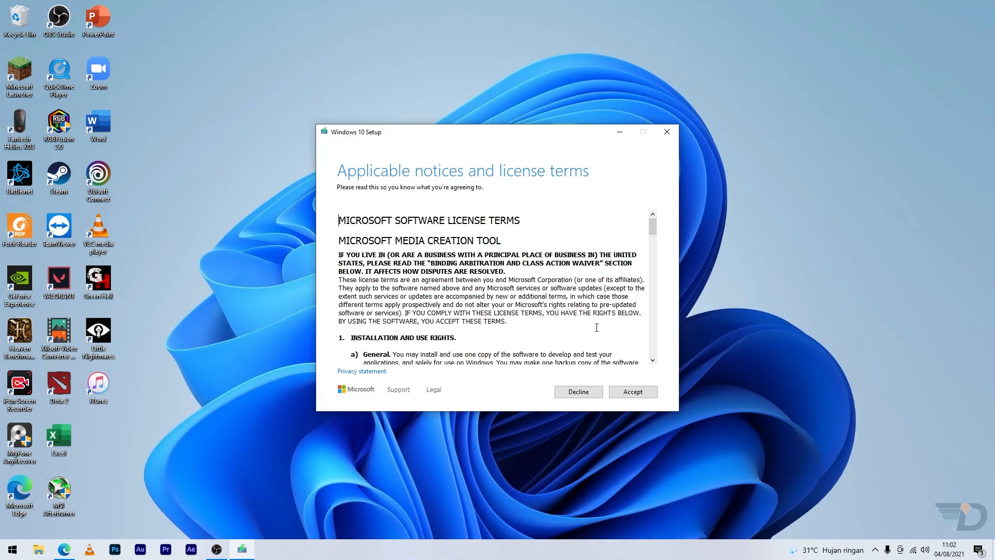
pyautogui.click(634, 392)
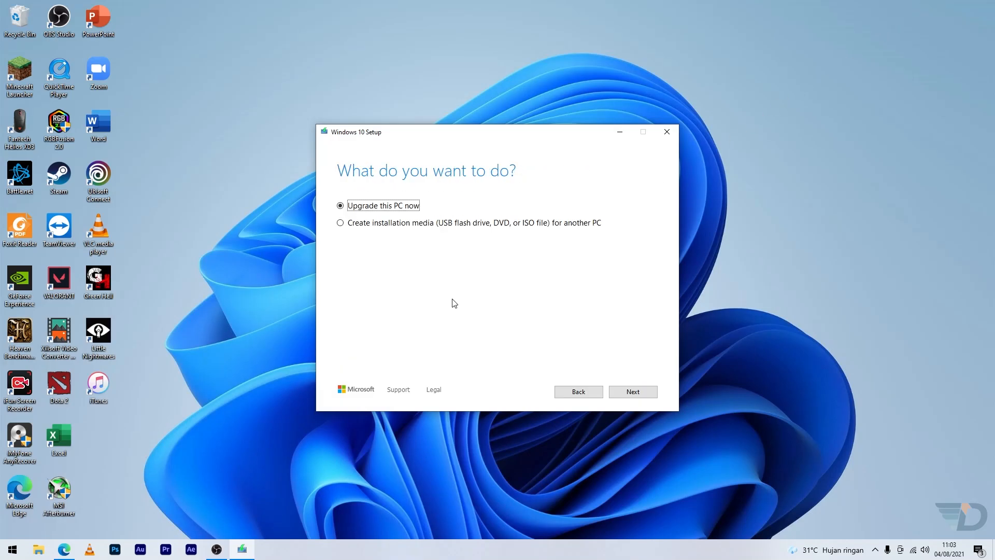
# Step: Choose to create installation media for another PC, with the recommended options disabled and the architecture set to Both
pyautogui.click(401, 225)
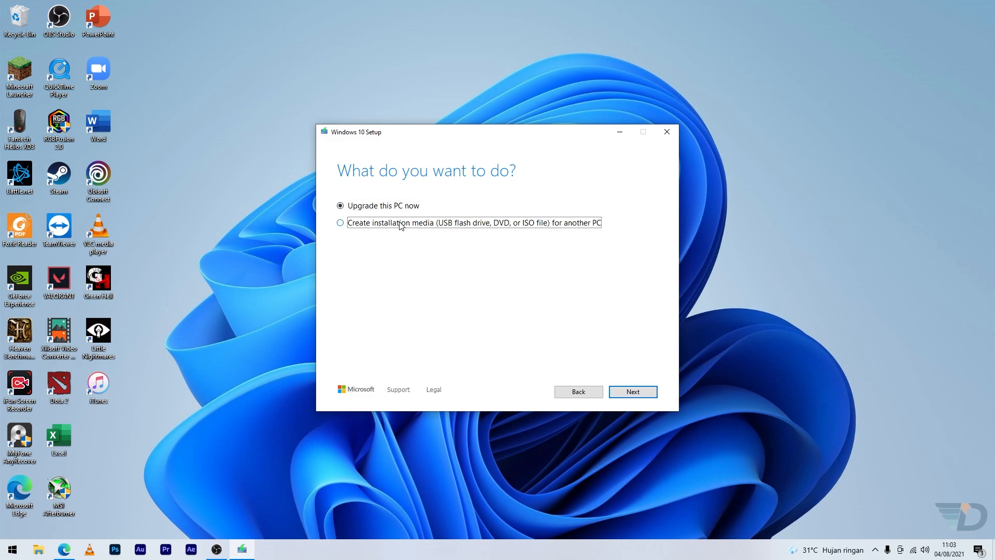
pyautogui.click(644, 395)
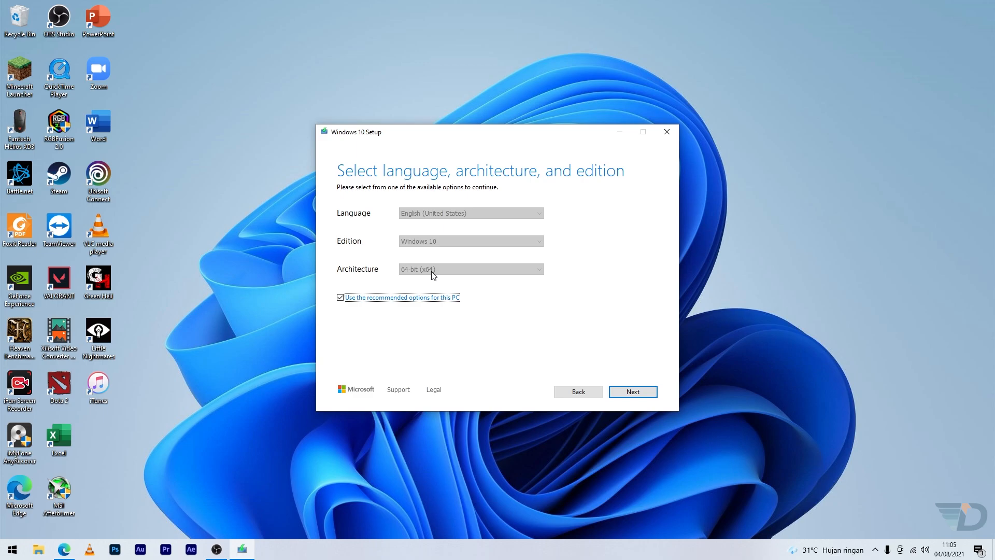
pyautogui.click(341, 300)
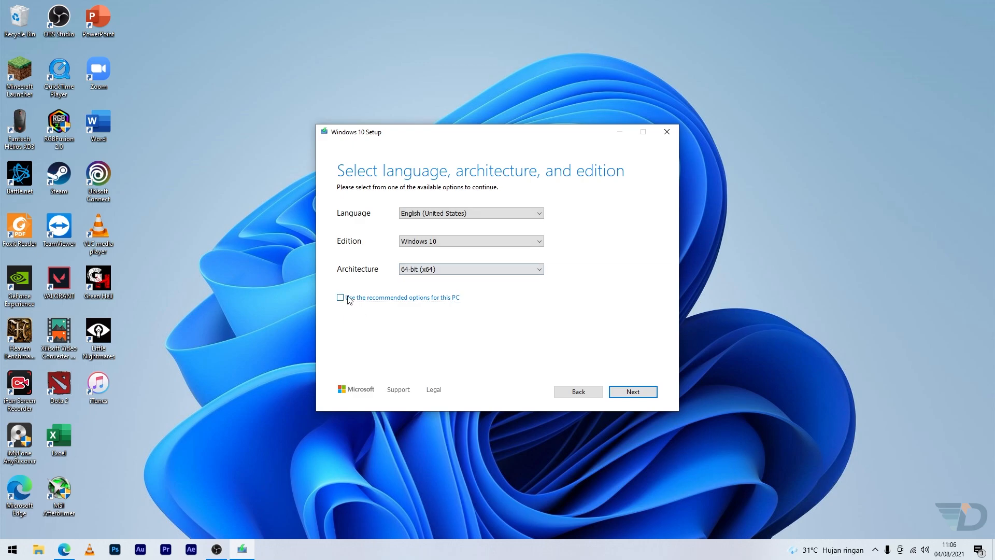
pyautogui.click(414, 271)
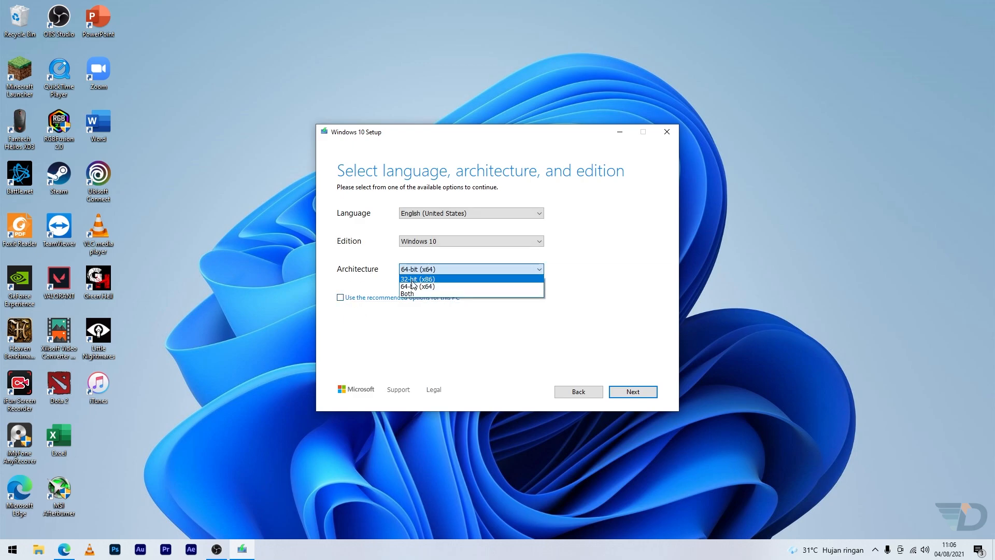
pyautogui.click(412, 280)
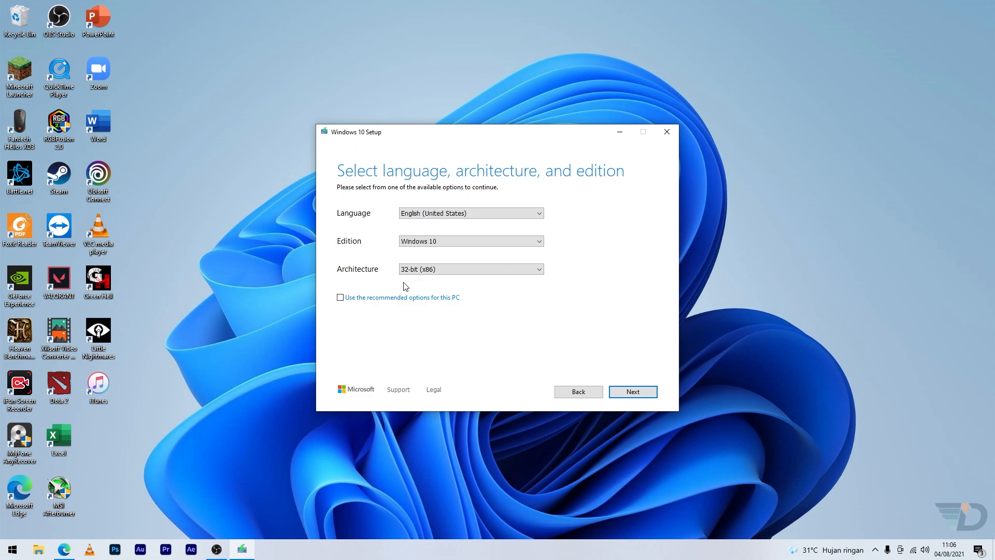
pyautogui.click(409, 272)
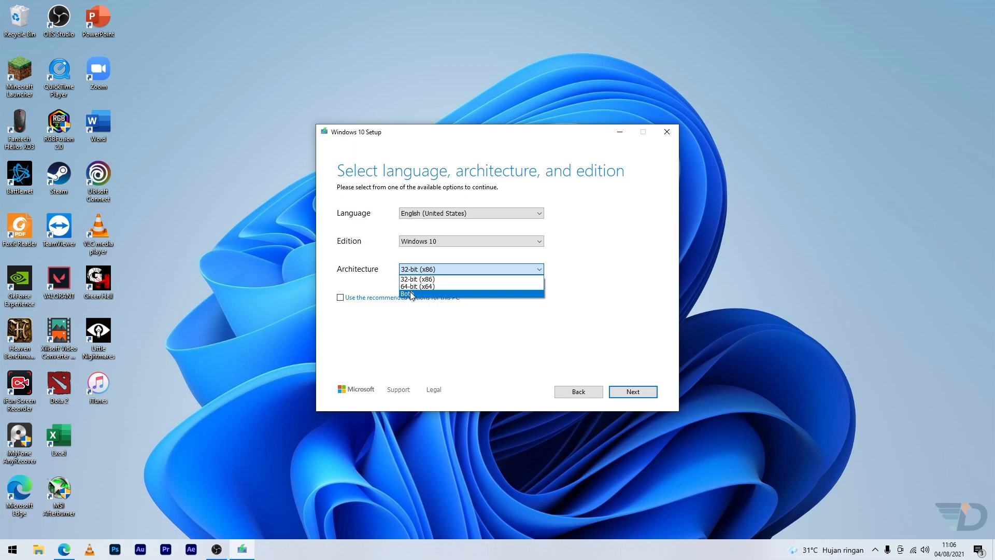
pyautogui.click(413, 294)
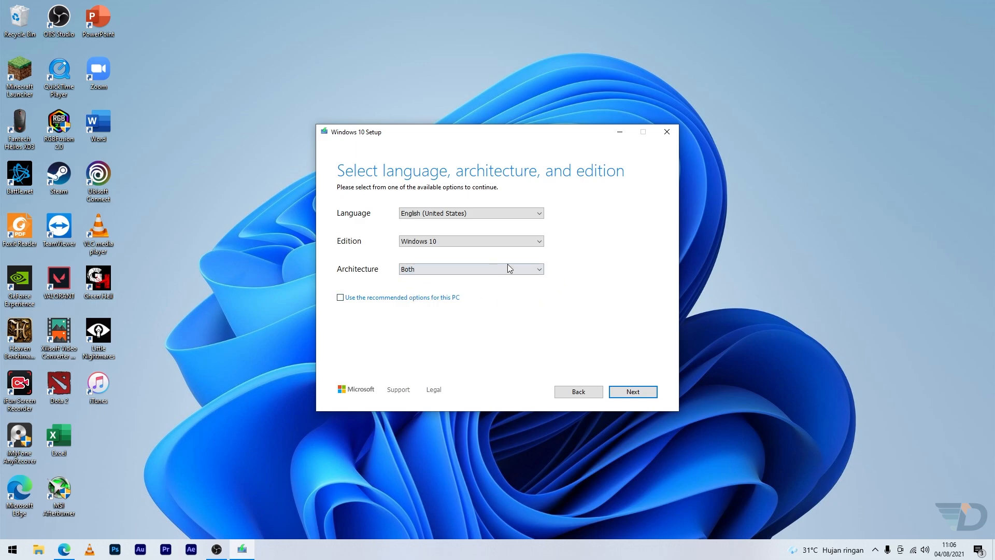
pyautogui.click(429, 270)
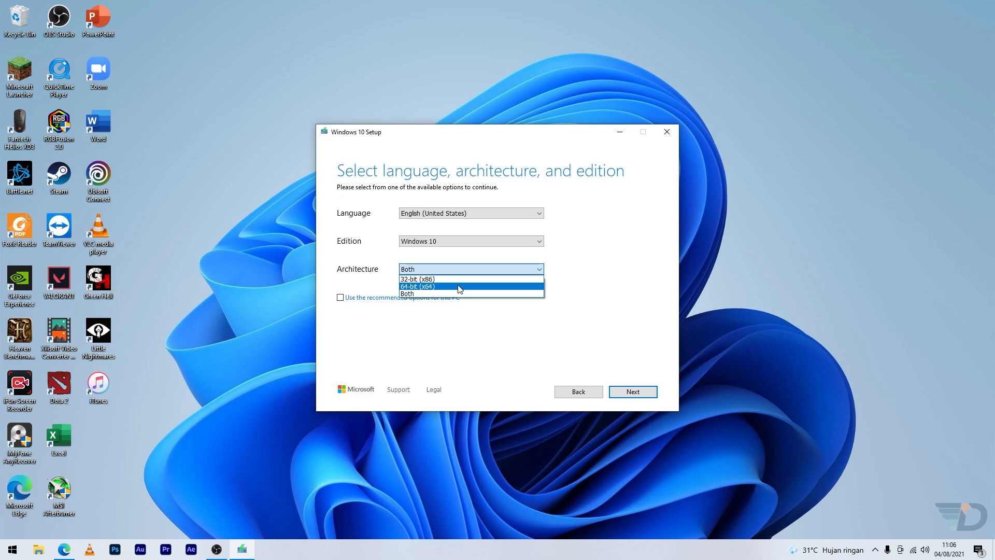
pyautogui.click(413, 294)
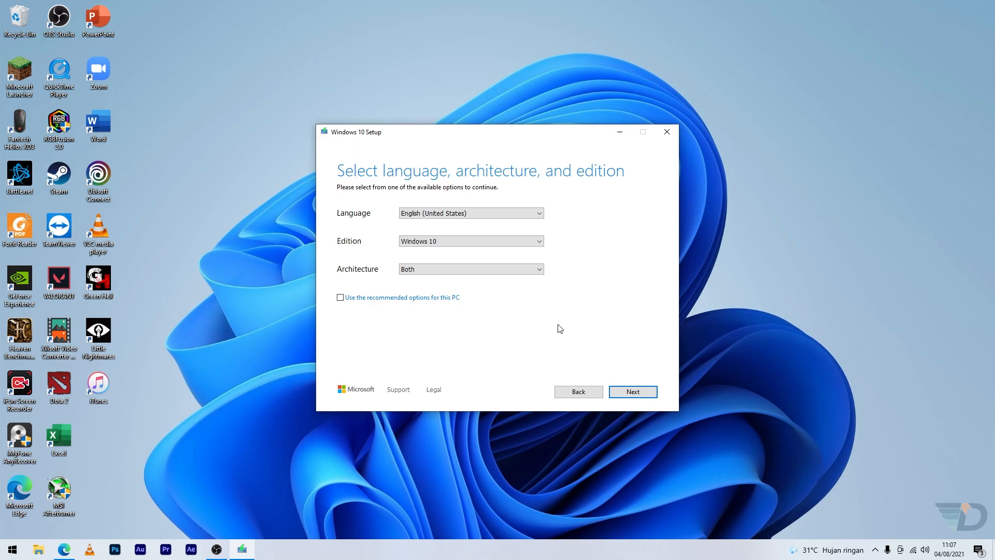
pyautogui.click(646, 396)
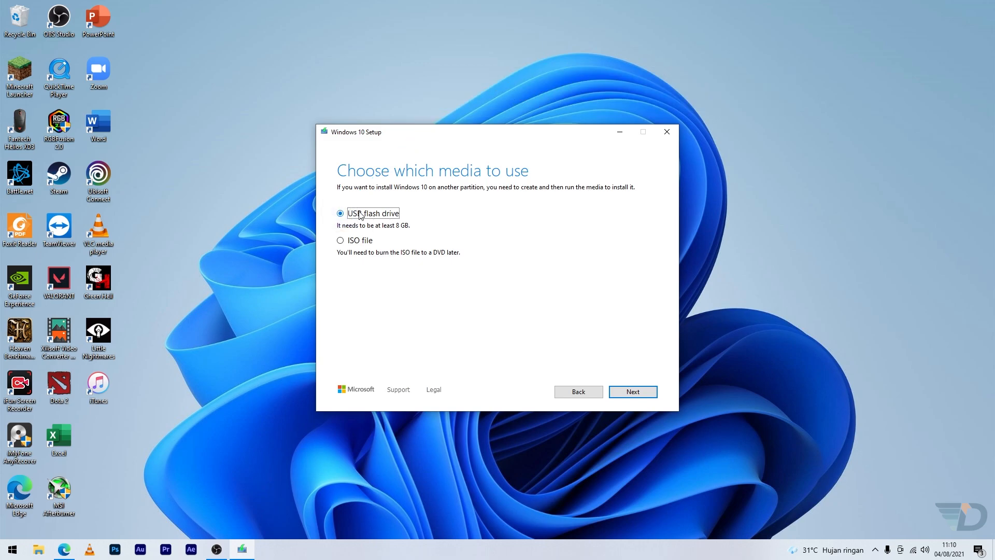
# Step: Create the media as an ISO file saved to the Desktop under the name Windows 10, and finish the setup
pyautogui.click(353, 241)
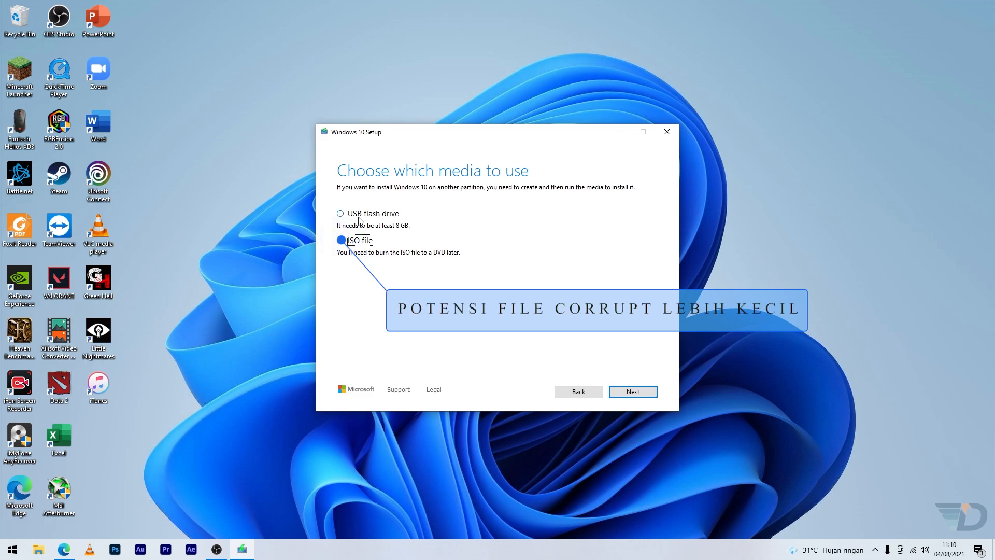
pyautogui.click(633, 392)
pyautogui.moveTo(396, 291); pyautogui.dragTo(399, 272)
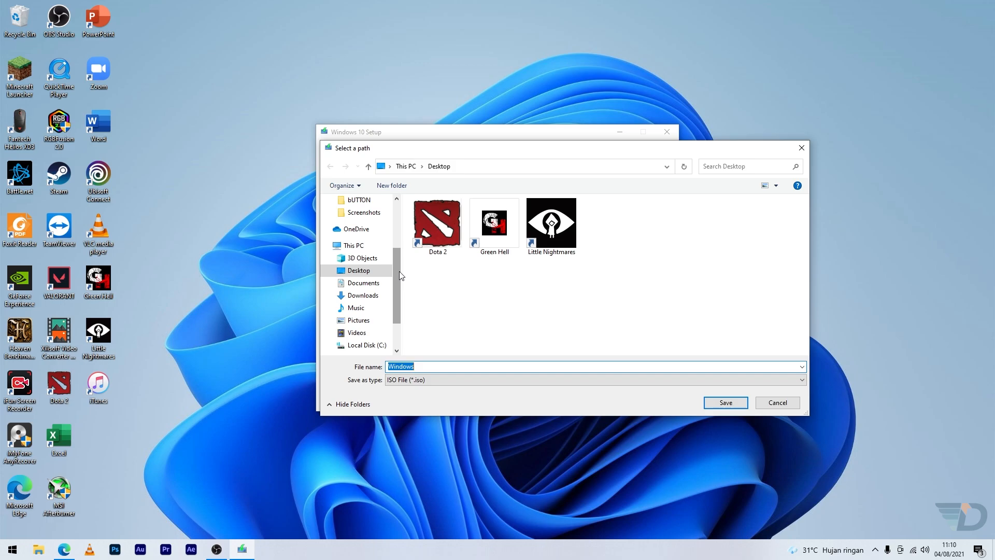
pyautogui.click(353, 273)
pyautogui.click(437, 366)
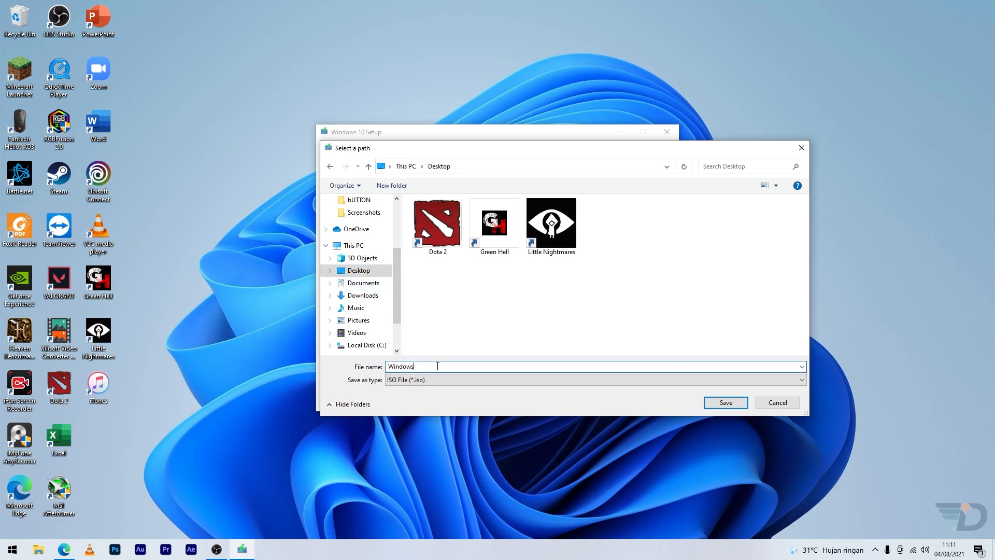
pyautogui.write('10')
pyautogui.click(719, 404)
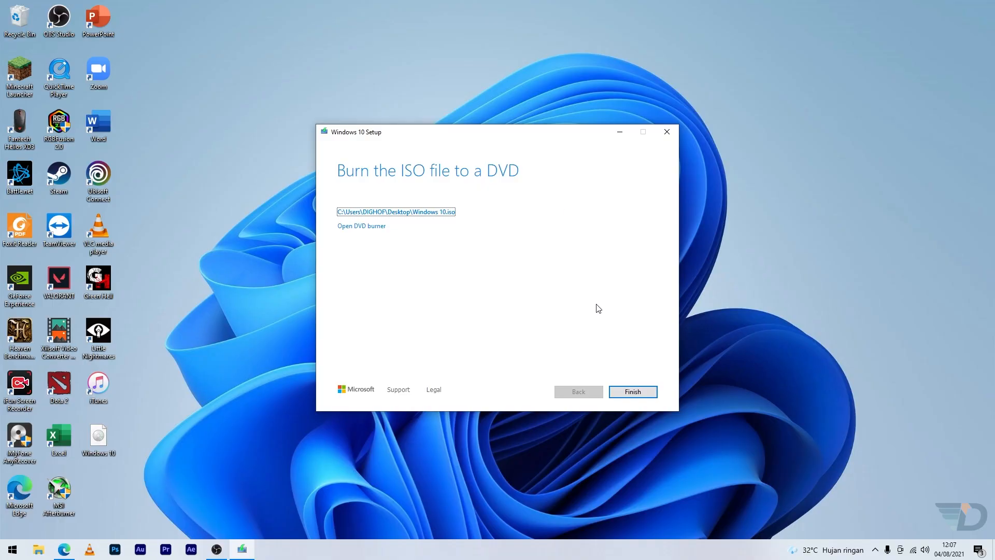
pyautogui.click(637, 390)
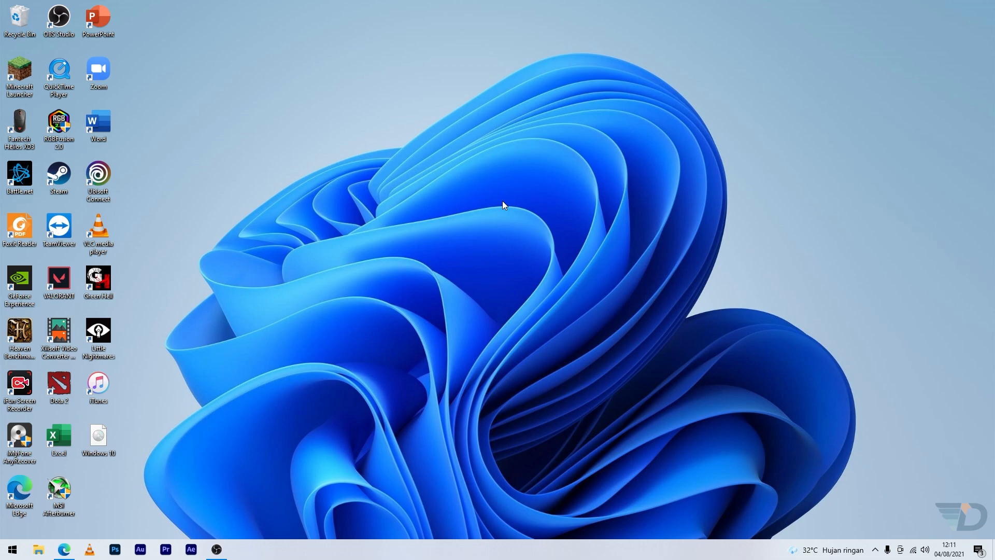
# Step: Switch to Microsoft Edge, search for "rufus" in a new tab and download Rufus 3.15 Portable from rufus.ie
pyautogui.click(64, 549)
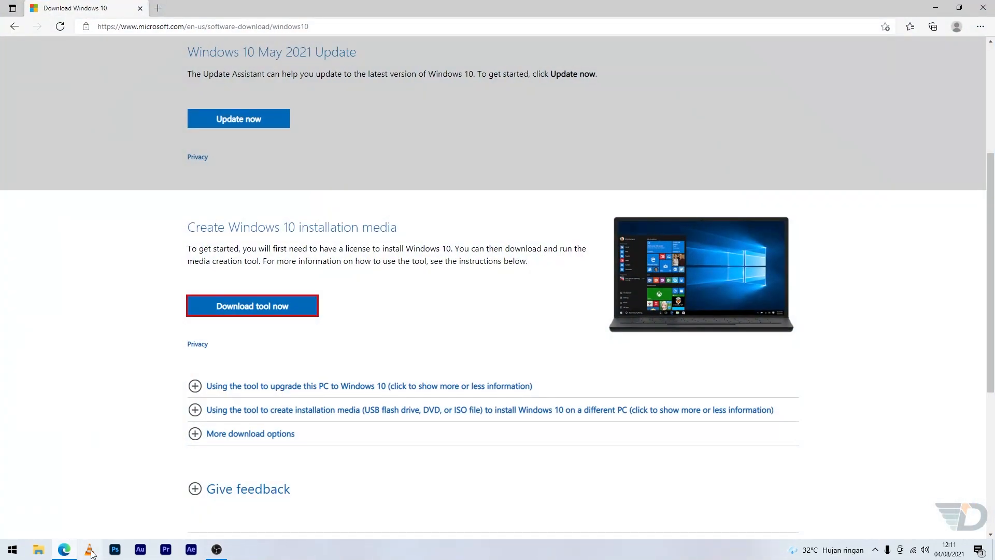
pyautogui.click(157, 7)
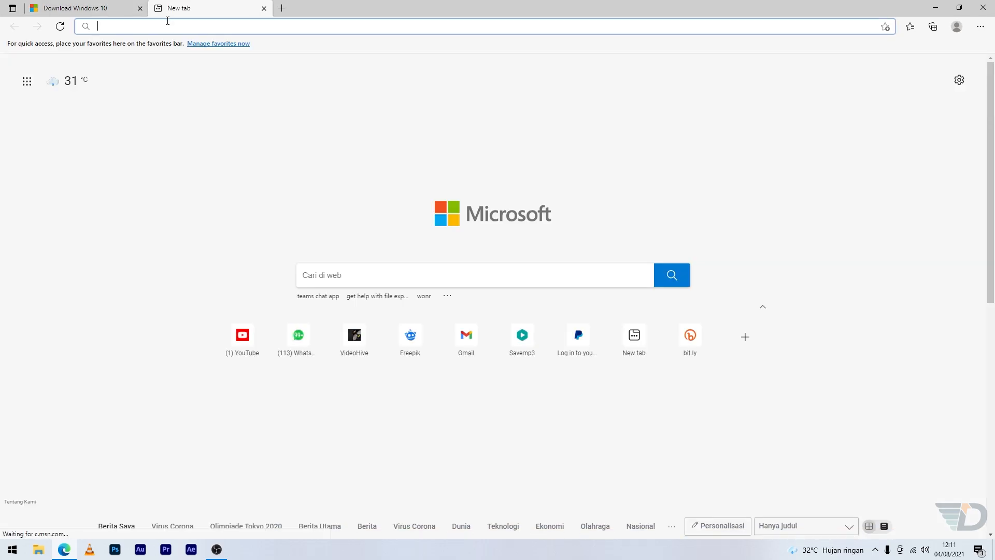
pyautogui.write('rufus')
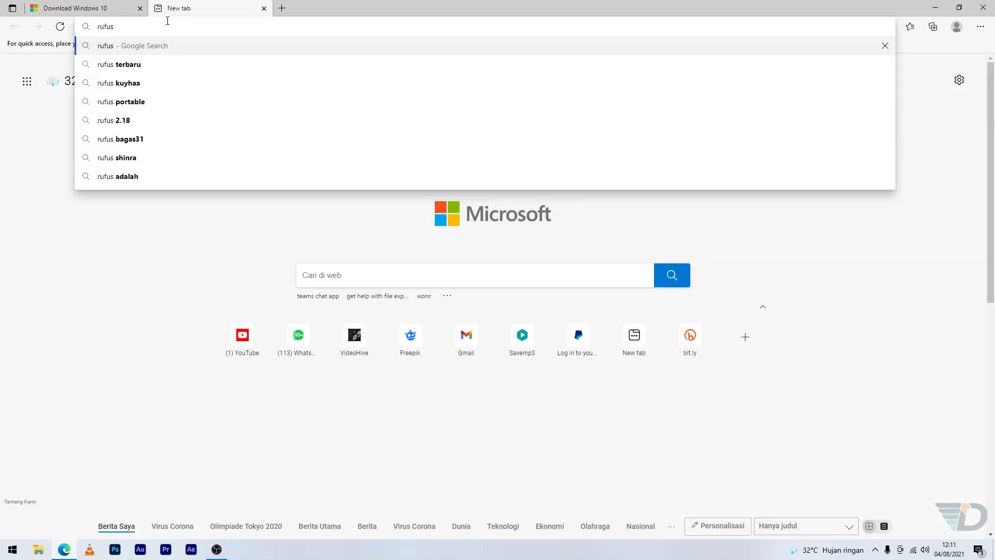
pyautogui.press('Return')
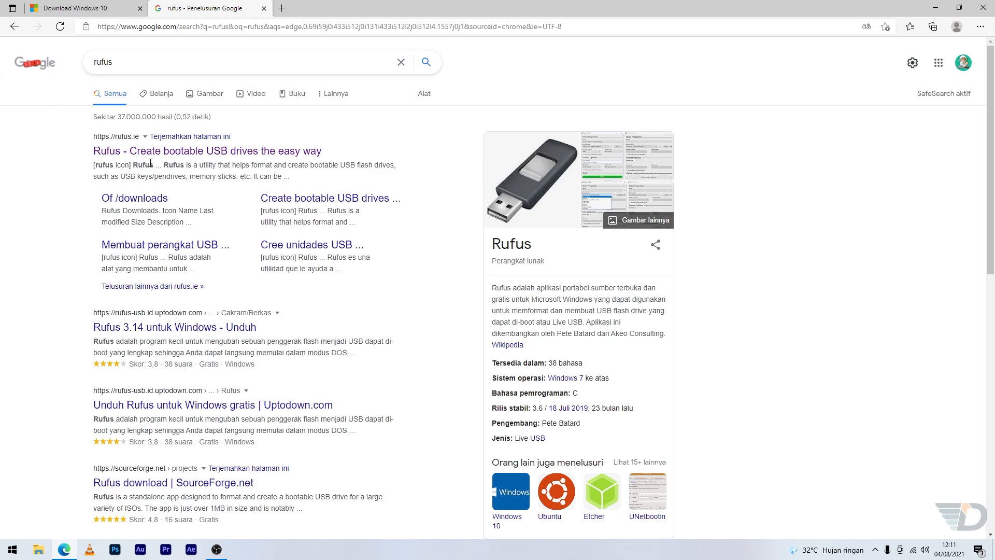
pyautogui.click(133, 150)
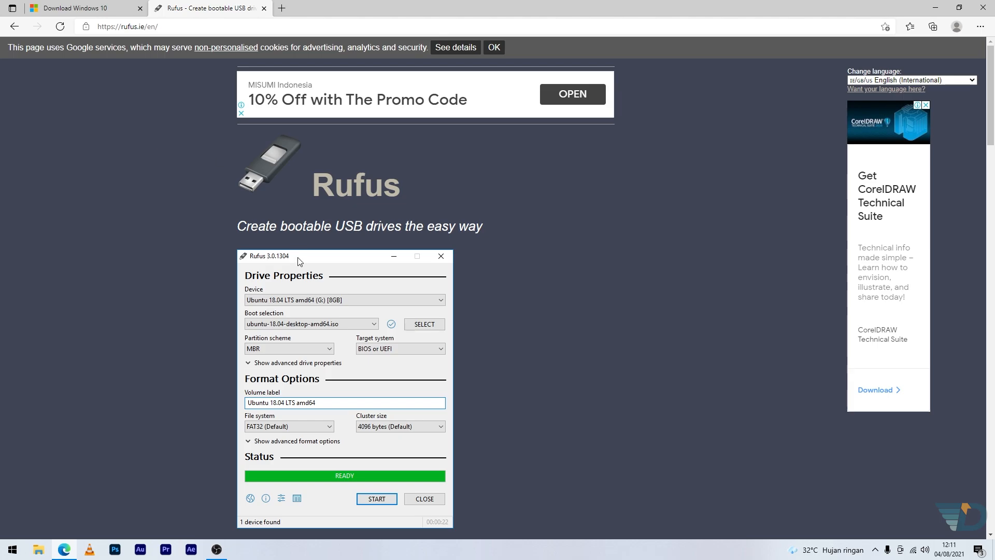
pyautogui.scroll(-8, 300, 266)
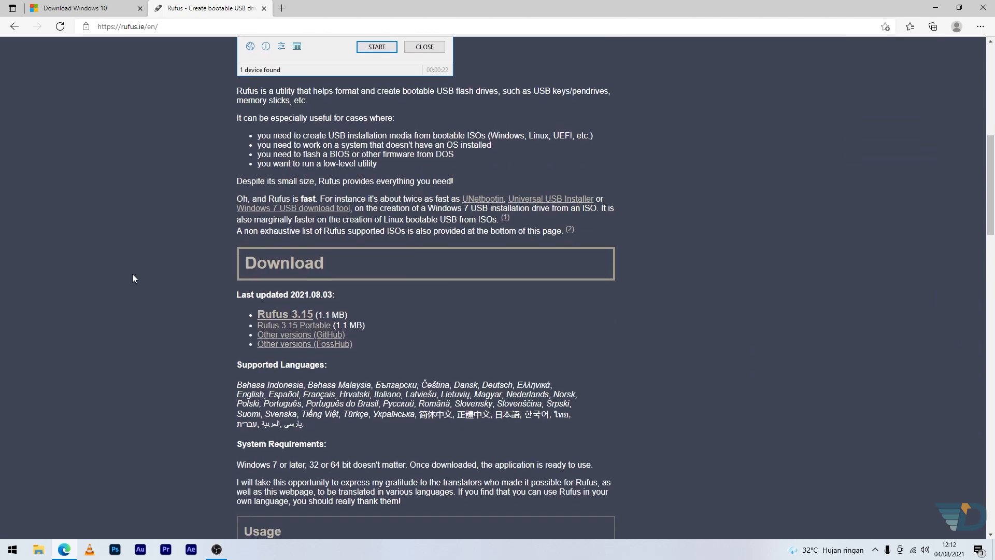
pyautogui.click(307, 330)
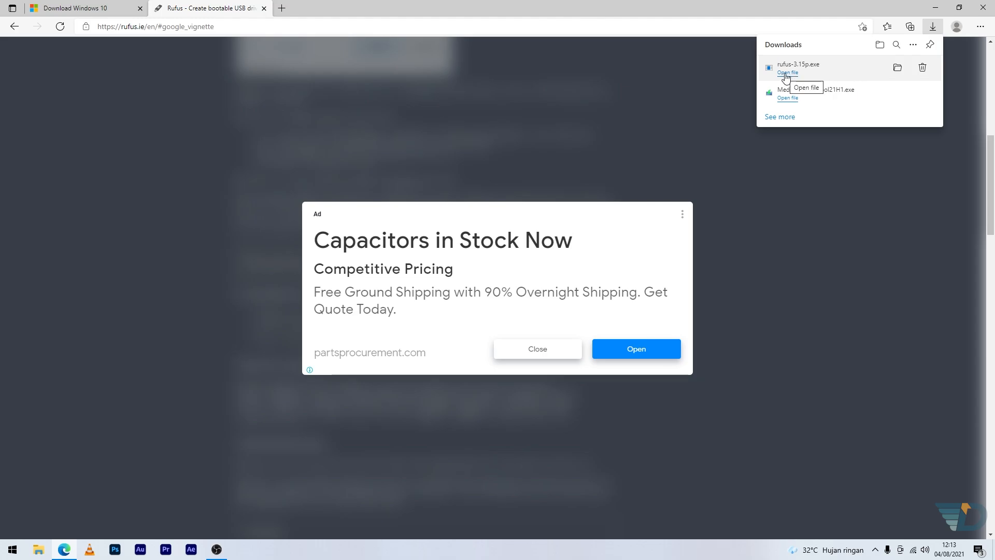
# Step: Run the downloaded rufus-3.15p.exe with the browser minimized and choose the NO_LABEL (F:) [16 GB] drive as the device
pyautogui.click(787, 73)
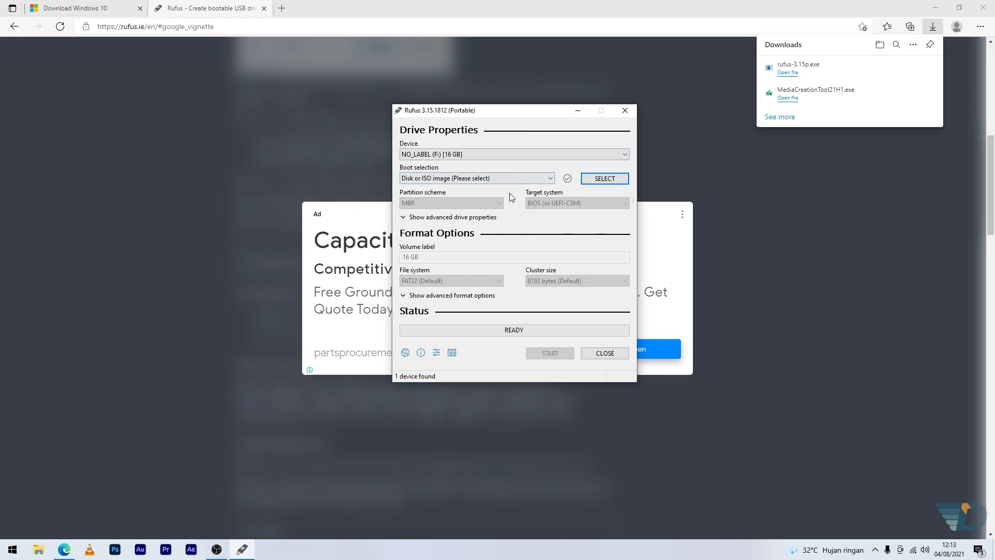
pyautogui.click(933, 9)
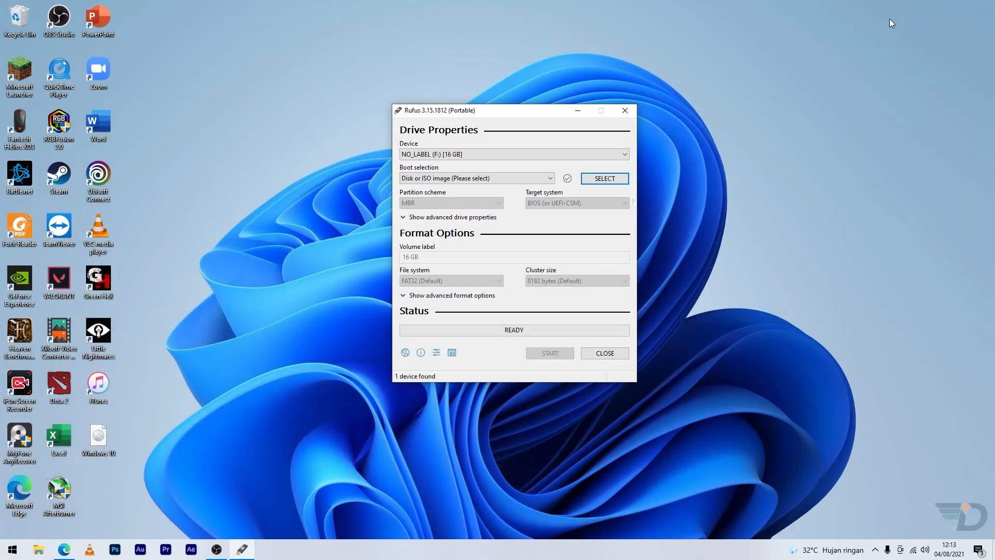
pyautogui.click(418, 154)
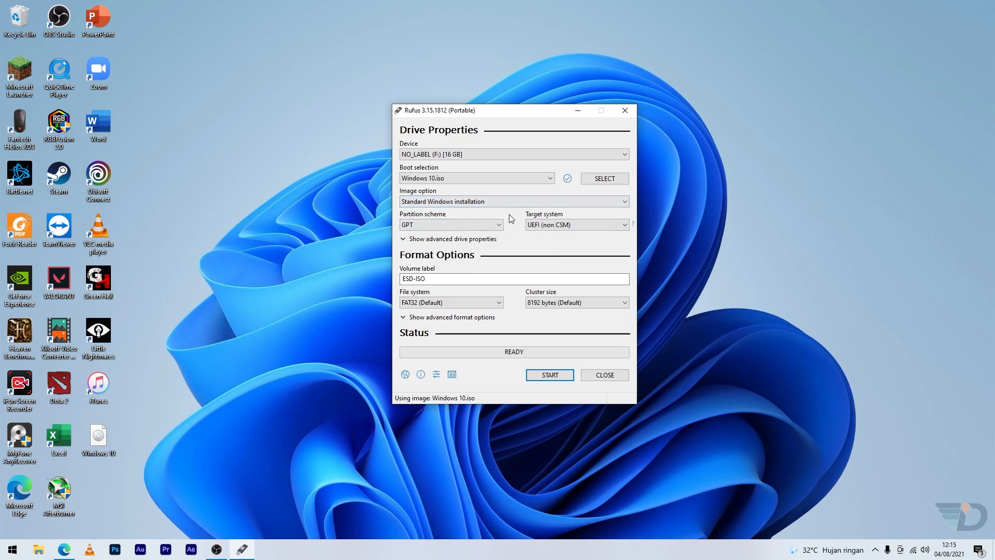
# Step: Switch to File Explorer, open the management console for This PC, and show Disk Management
pyautogui.click(495, 226)
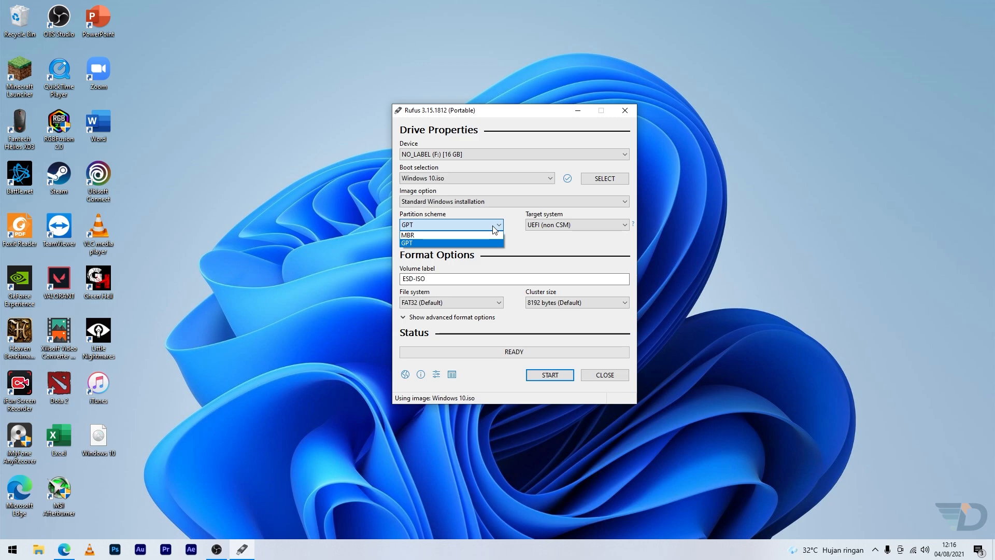
pyautogui.click(351, 309)
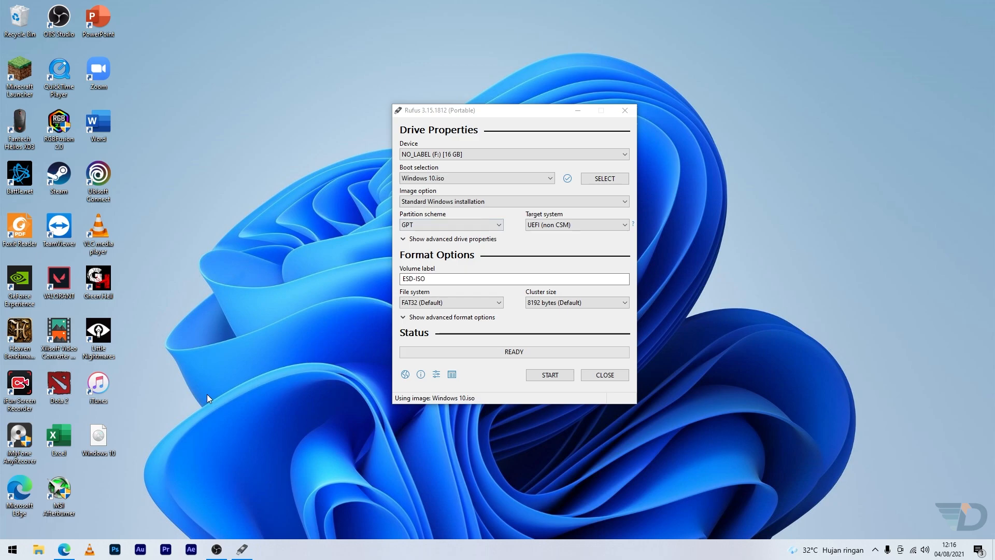
pyautogui.click(39, 551)
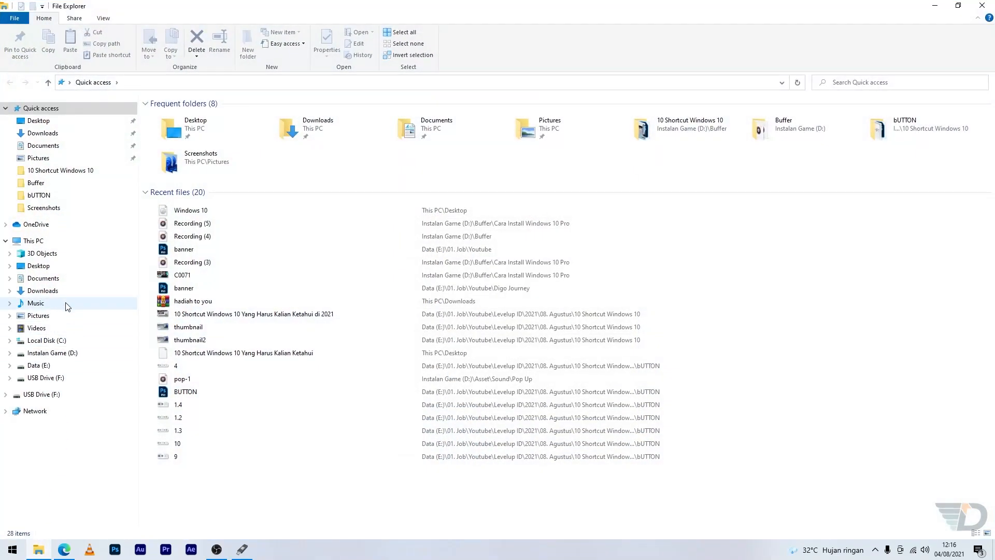
pyautogui.rightClick(53, 241)
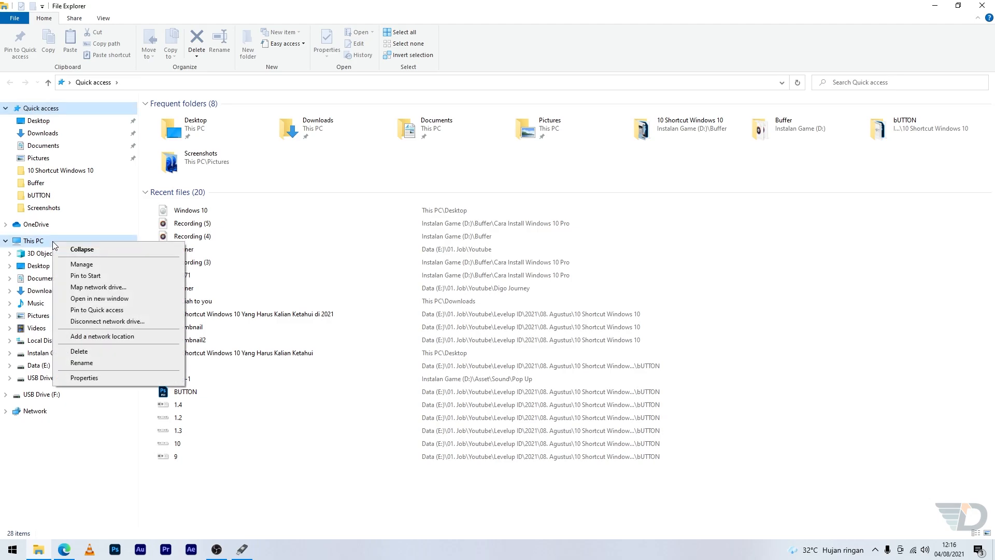
pyautogui.click(84, 265)
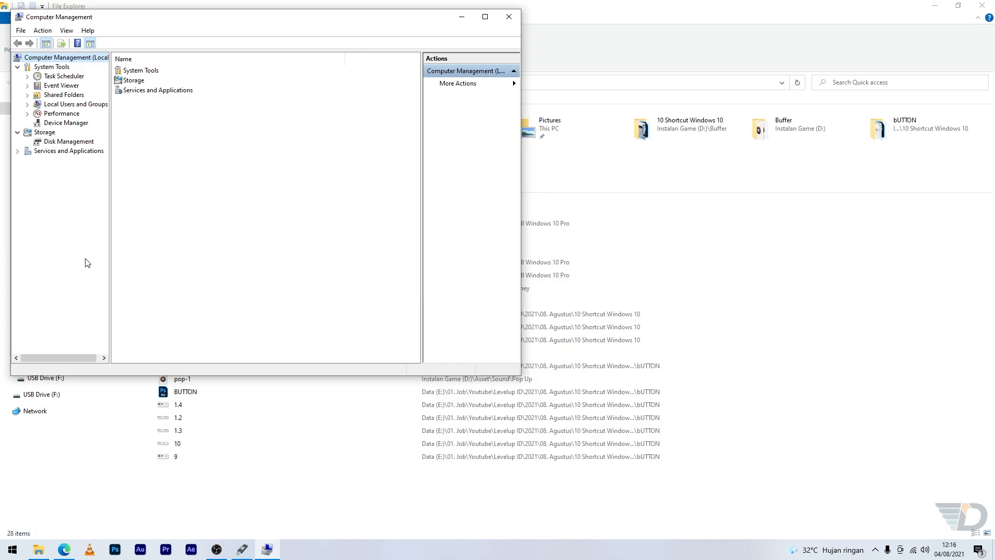
pyautogui.click(69, 142)
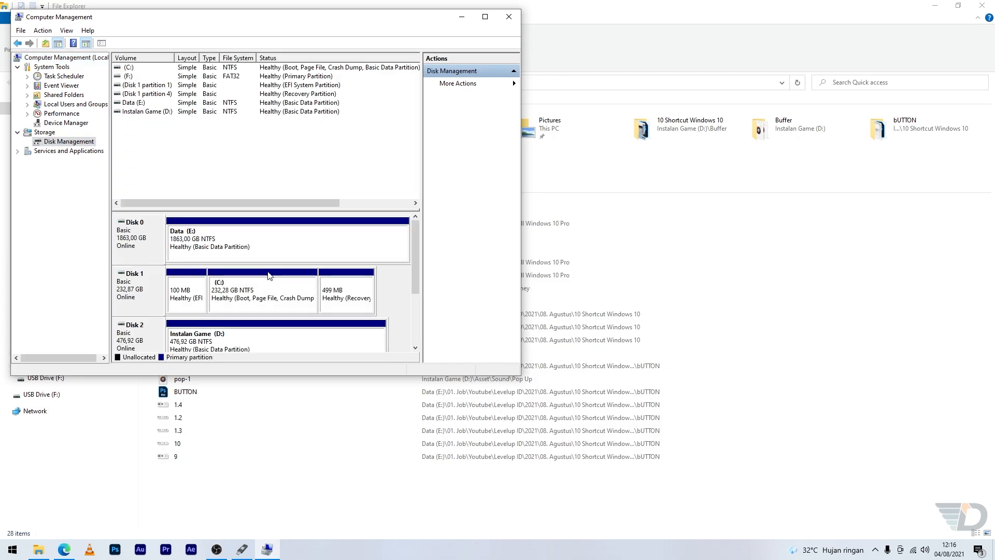
# Step: Check the partition style of Disk 1 in the volume information of its properties
pyautogui.click(141, 282)
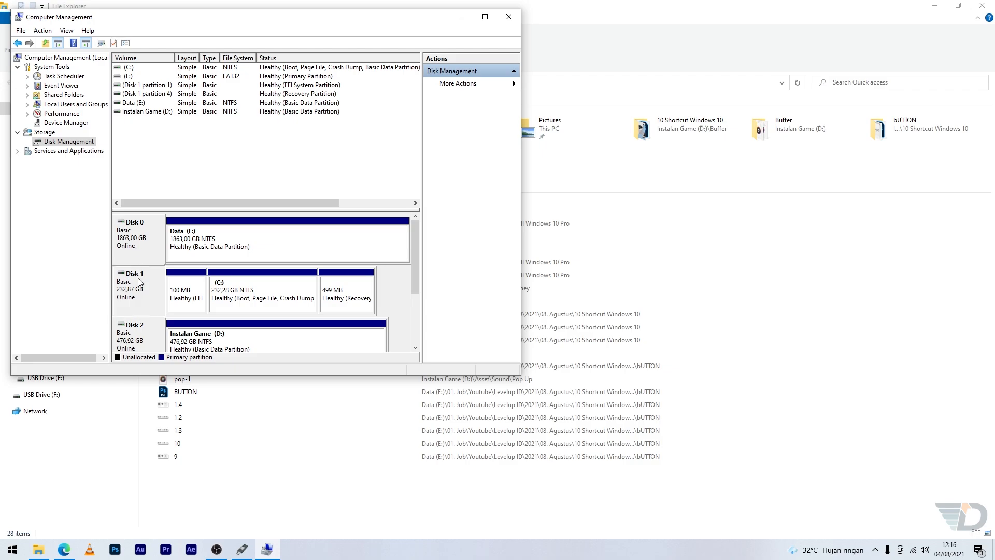
pyautogui.click(142, 321)
pyautogui.click(139, 287)
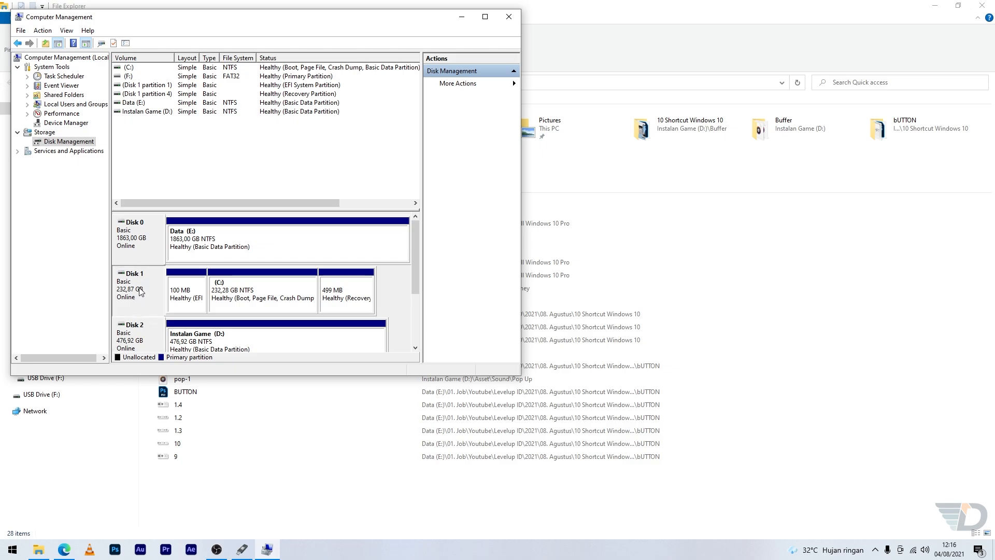
pyautogui.click(140, 243)
pyautogui.rightClick(129, 286)
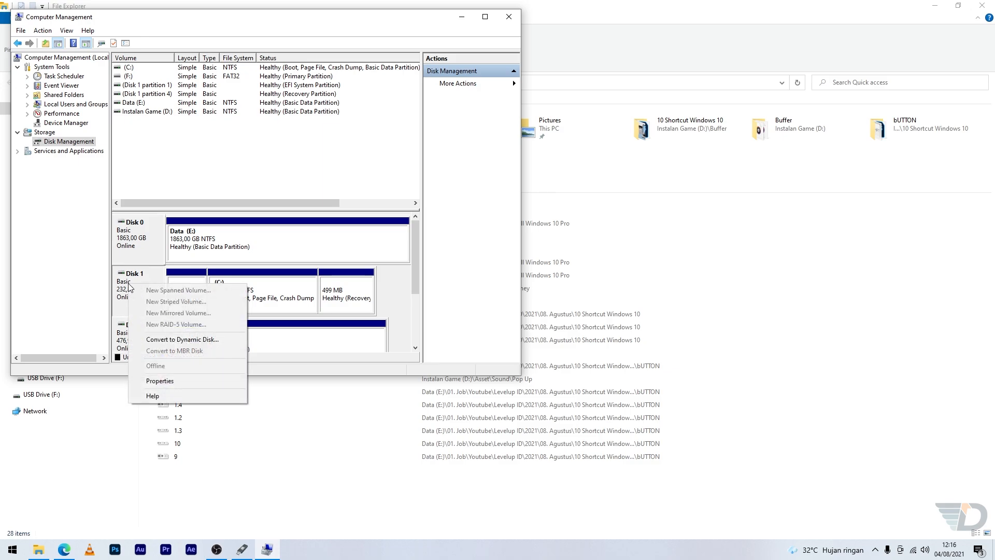
pyautogui.click(161, 381)
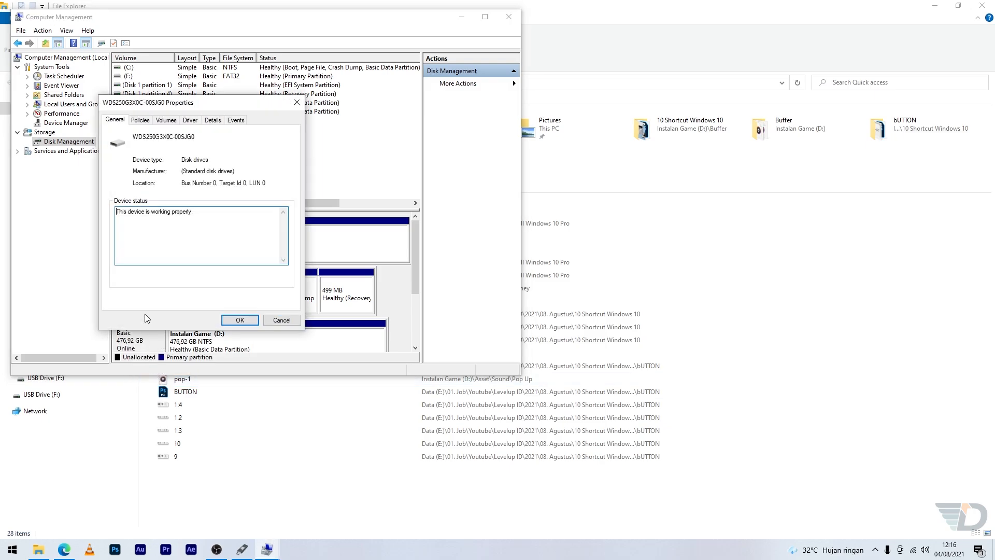
pyautogui.click(166, 120)
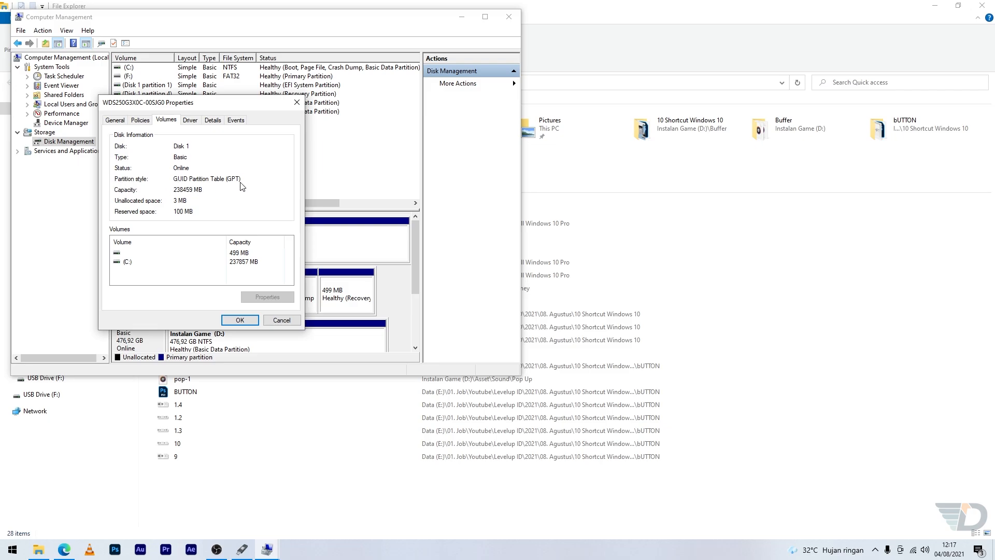
# Step: Switch back to Rufus and set the partition scheme to MBR
pyautogui.click(242, 549)
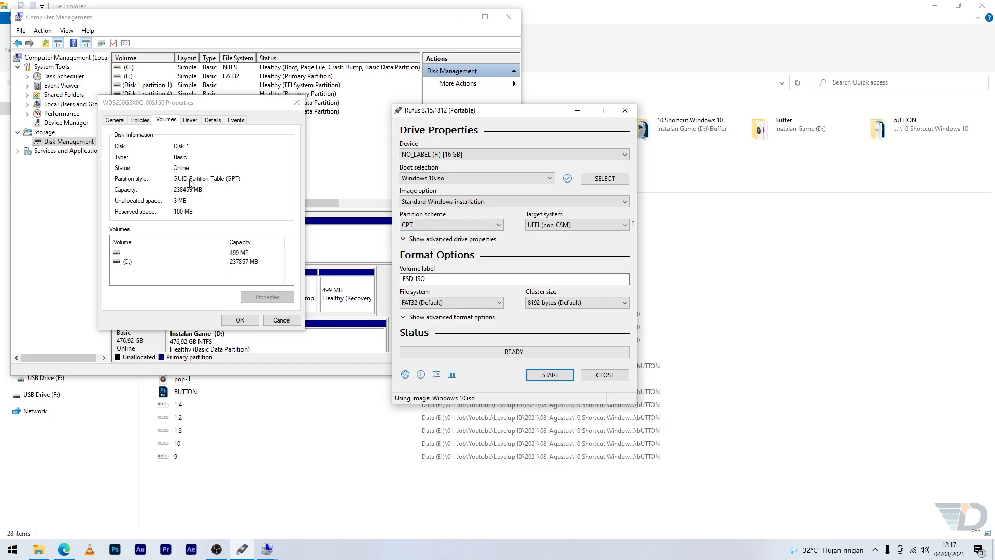
pyautogui.click(409, 226)
pyautogui.click(409, 235)
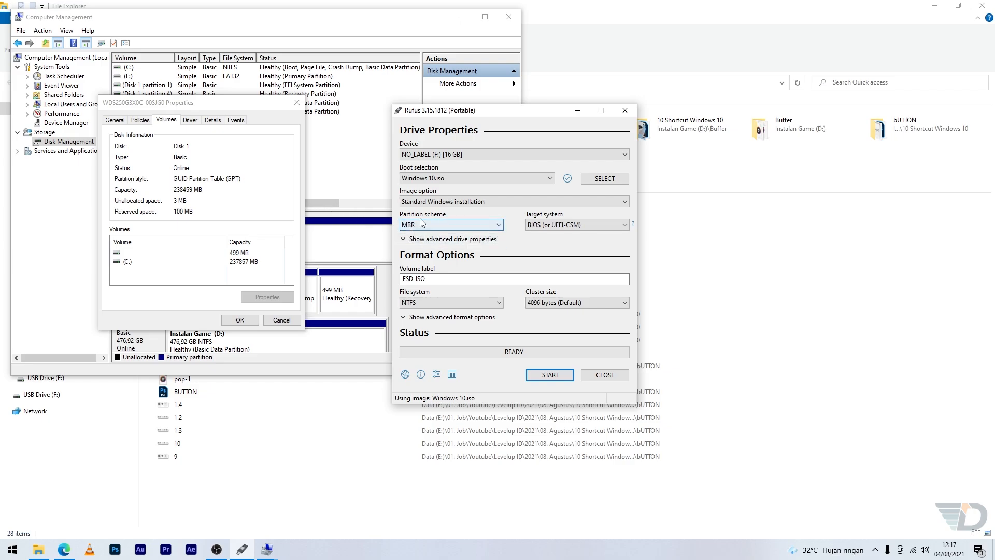
pyautogui.click(423, 225)
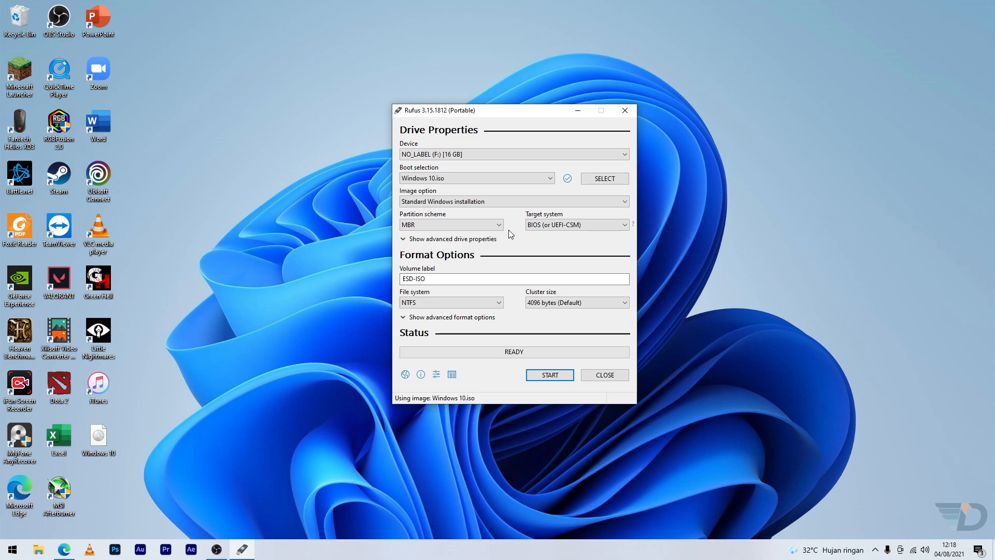
# Step: Write Windows 10.iso to the NO_LABEL (F:) drive with the GPT partition scheme, accepting the data erasure, and close Rufus when finished
pyautogui.click(498, 225)
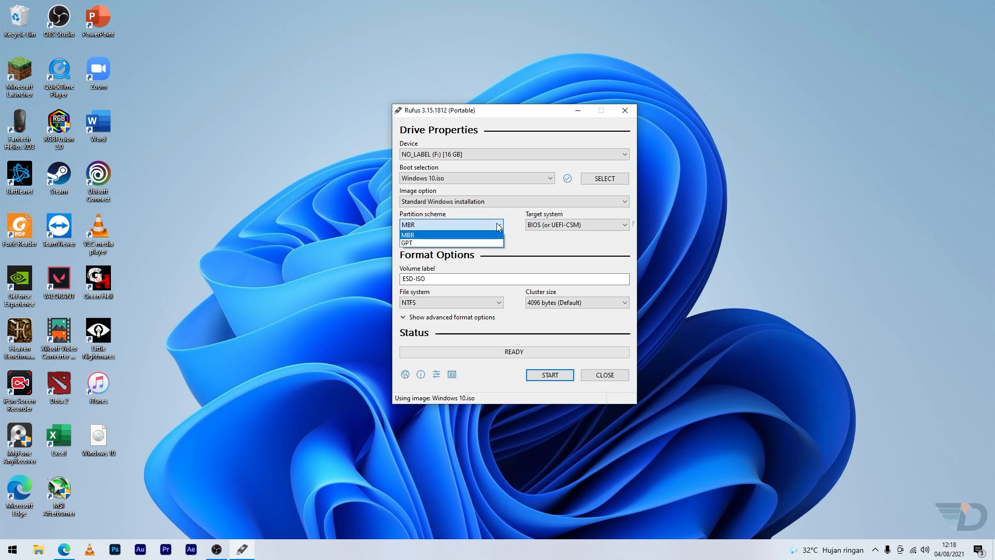
pyautogui.click(444, 242)
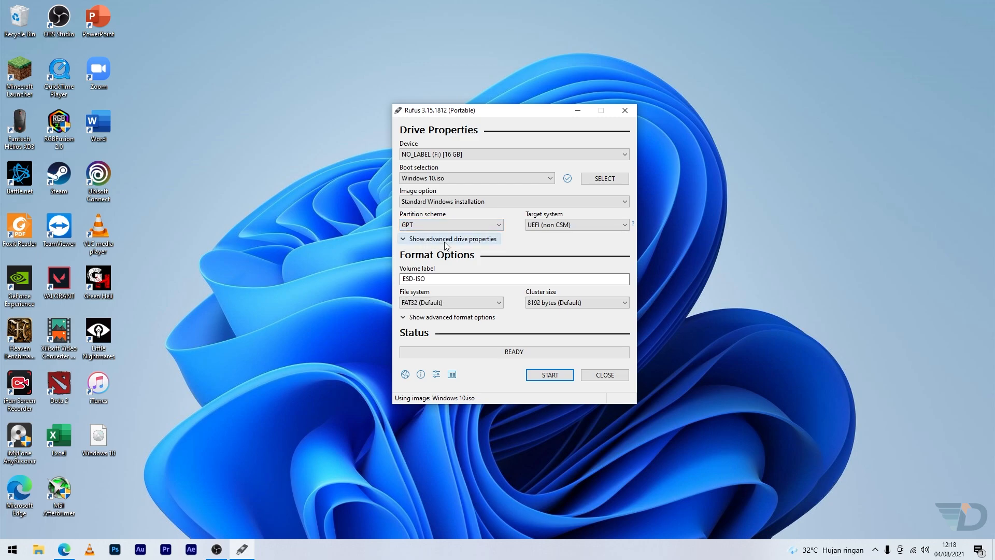
pyautogui.click(560, 377)
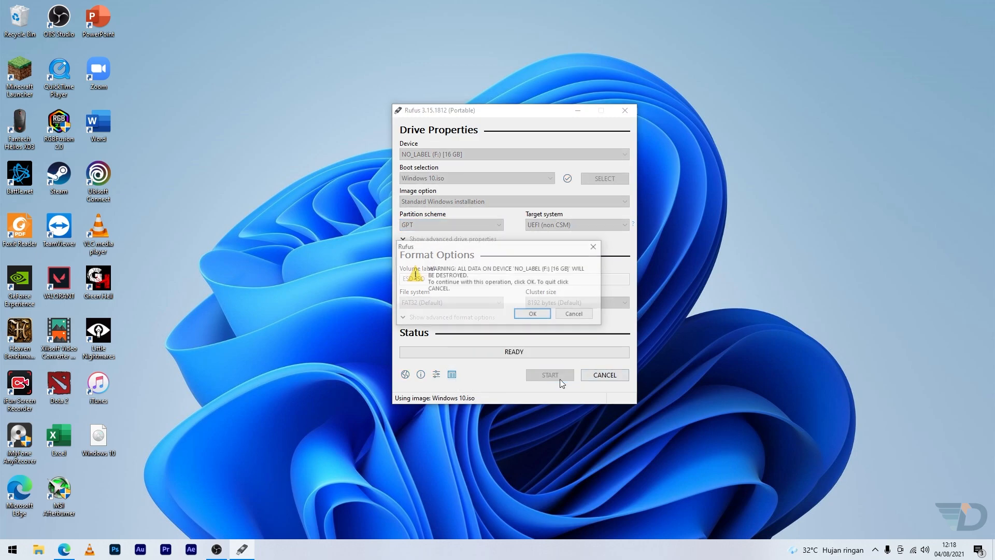
pyautogui.click(531, 314)
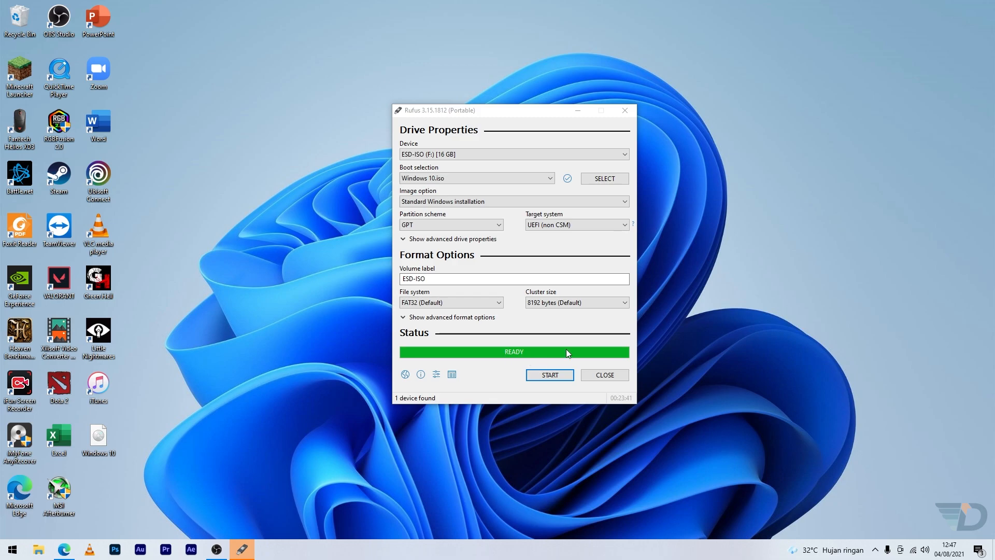
pyautogui.click(596, 375)
pyautogui.click(597, 375)
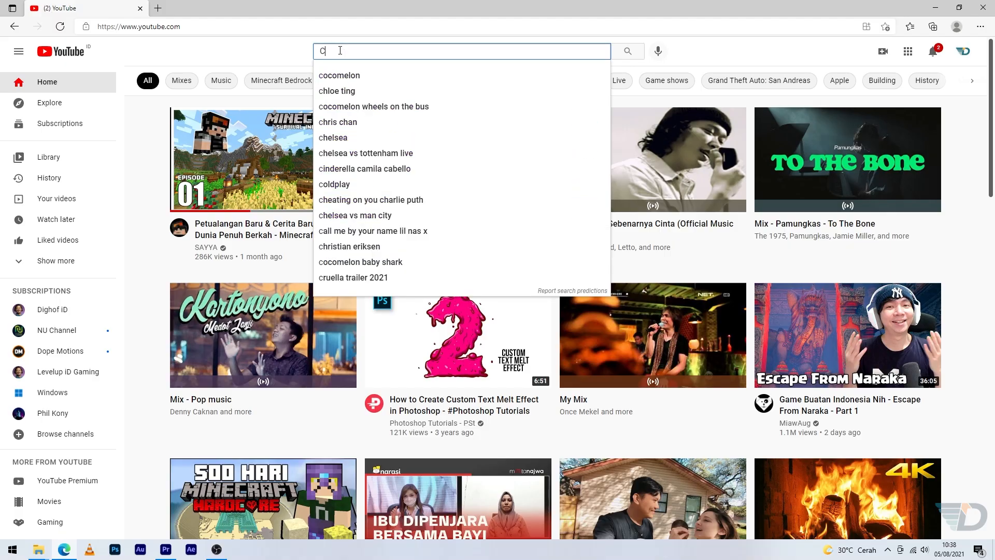
# Step: Switch to YouTube in Microsoft Edge and enter "CARA MASUK KE BIOS" as the video search
pyautogui.write('ARA')
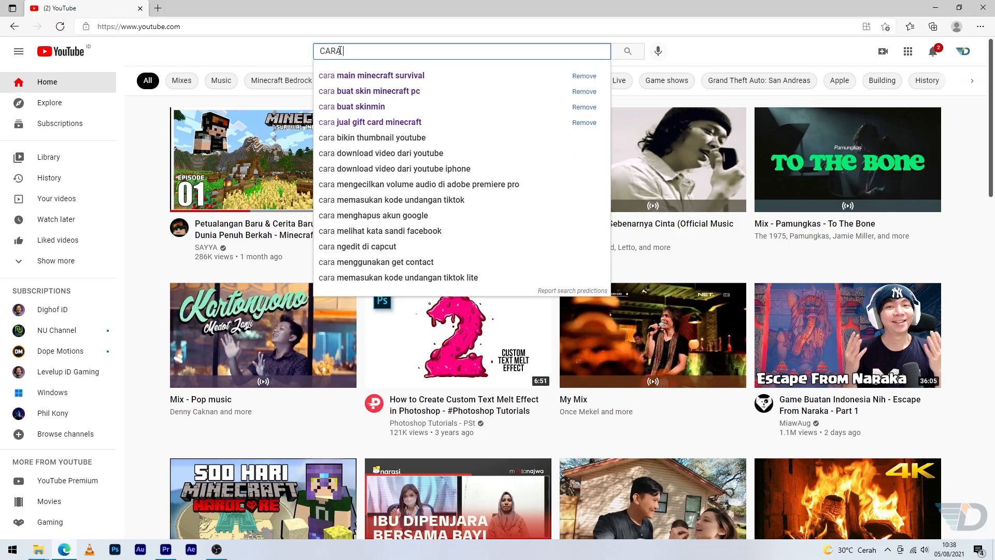
pyautogui.write(' MASUK KE ')
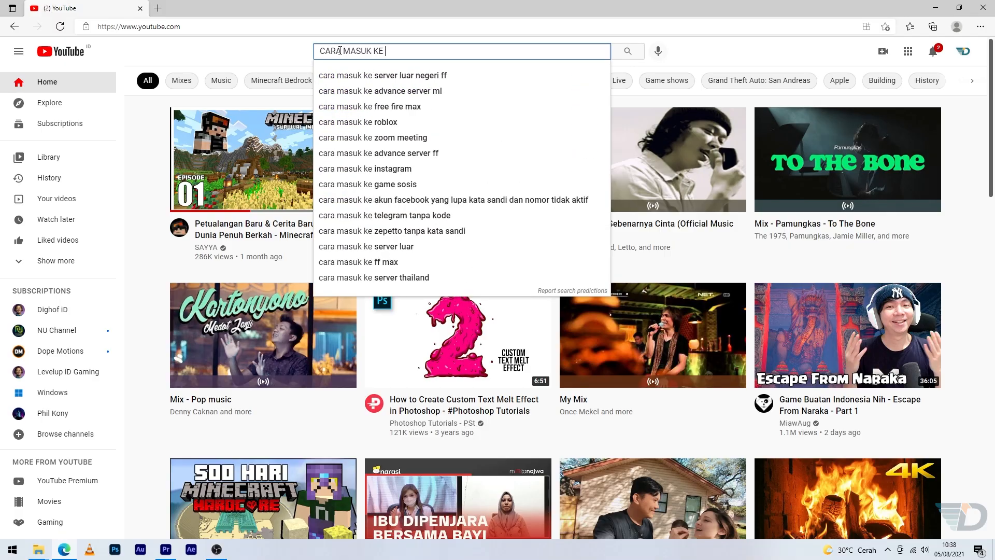
pyautogui.write('BIOS')
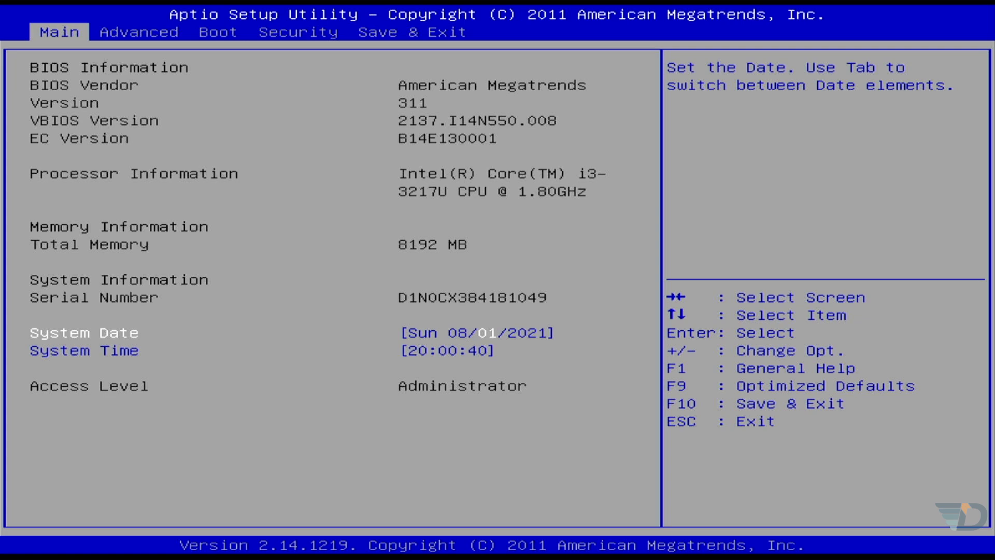
# Step: In the Aptio Setup Utility, set Boot Option #1 to UEFI: SanDisk, then save the configuration and exit
pyautogui.press('Right')
pyautogui.press('Right')
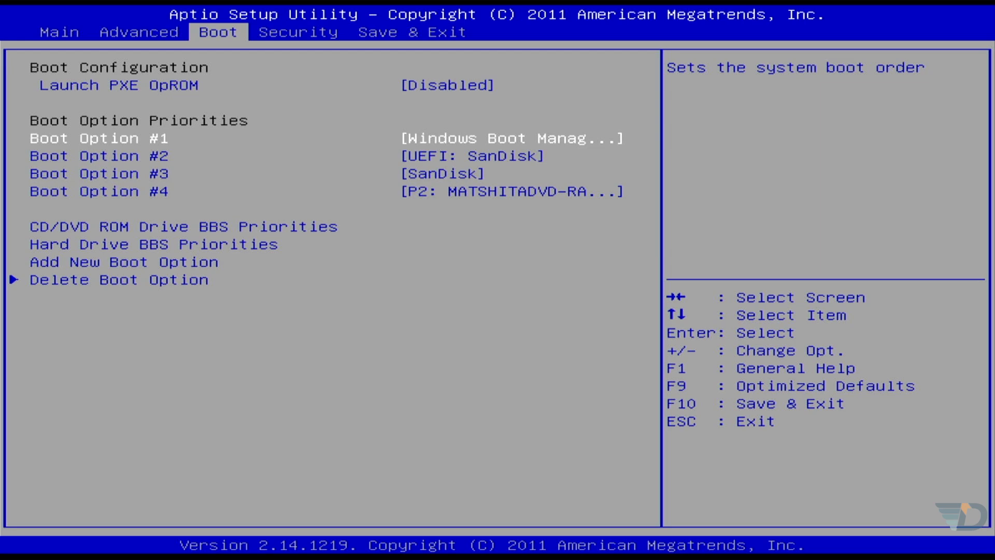
pyautogui.press('Return')
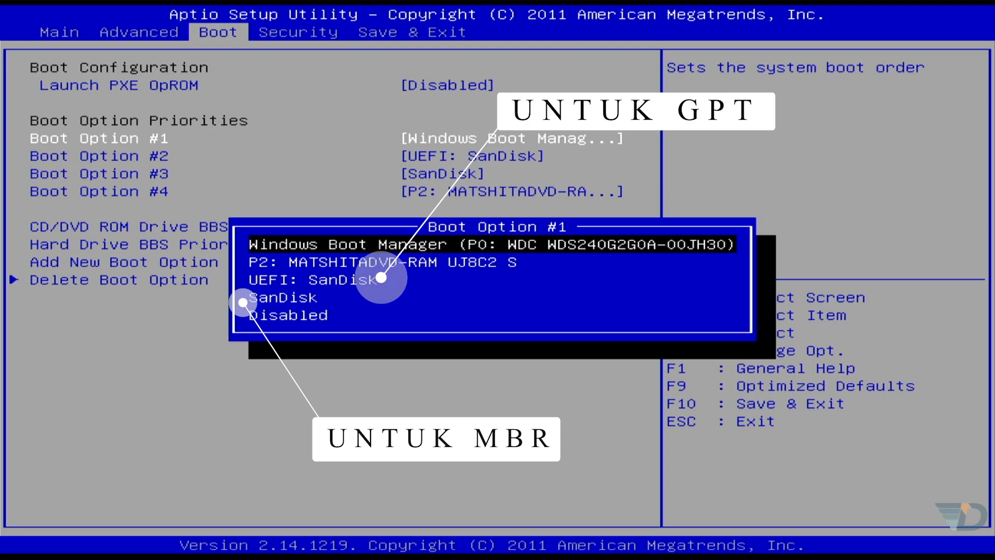
pyautogui.press('Down')
pyautogui.press('Down')
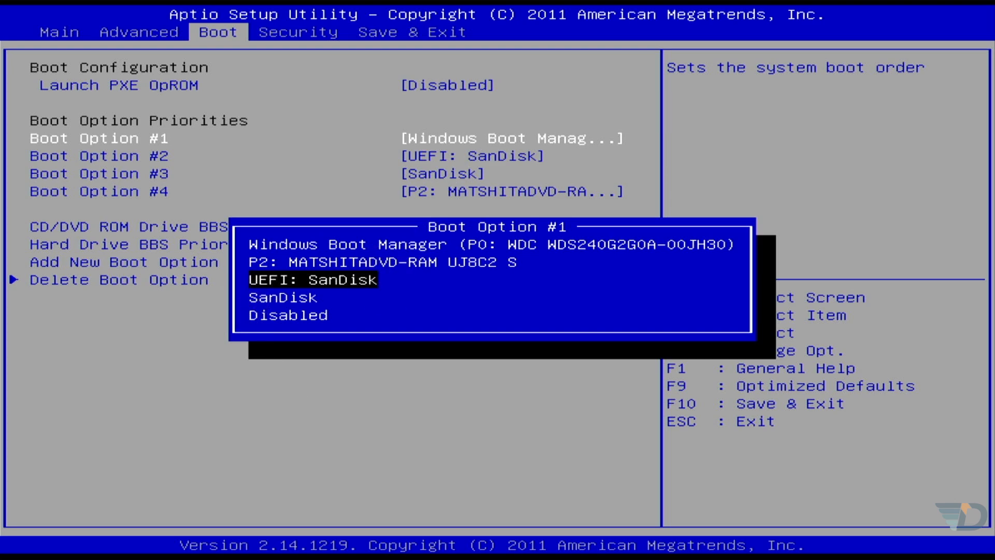
pyautogui.press('Down')
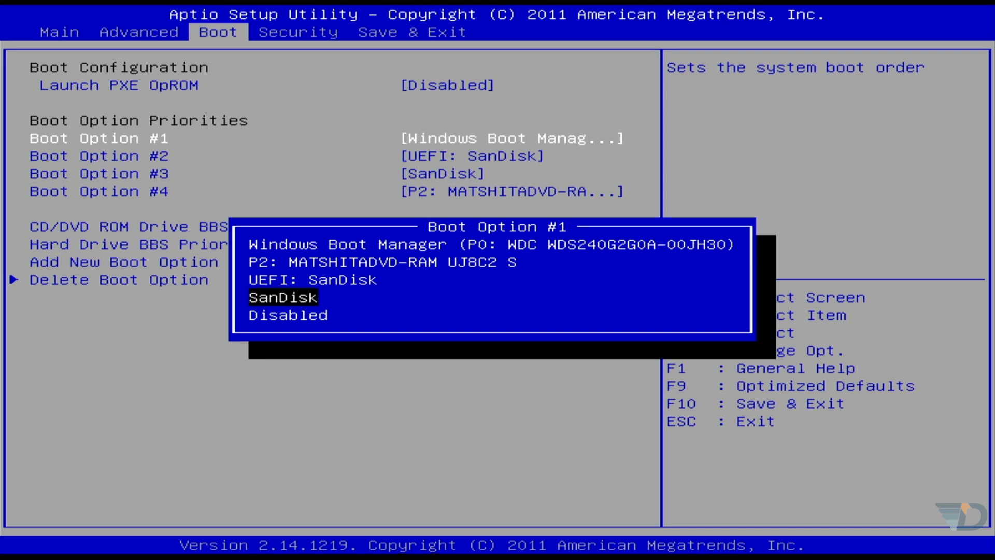
pyautogui.press('Up')
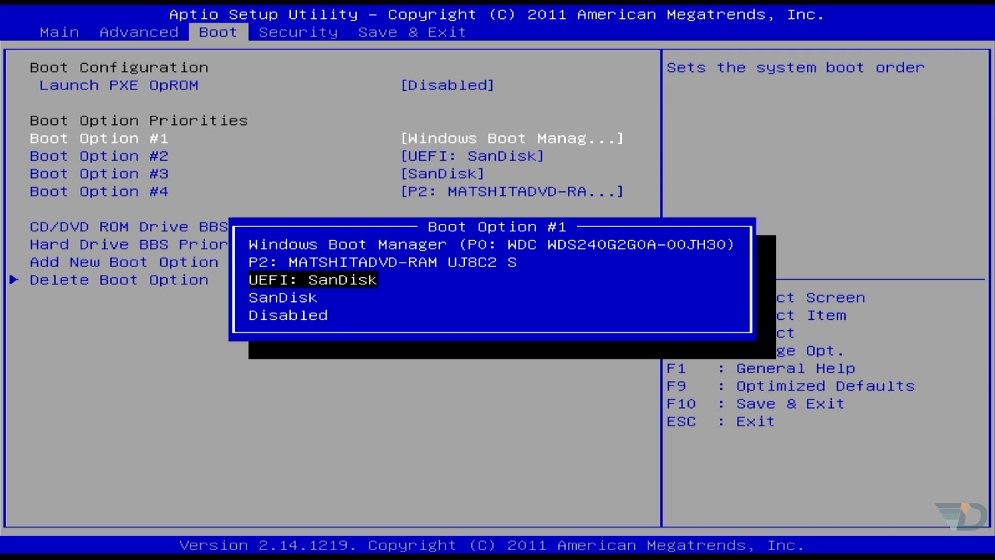
pyautogui.press('Down')
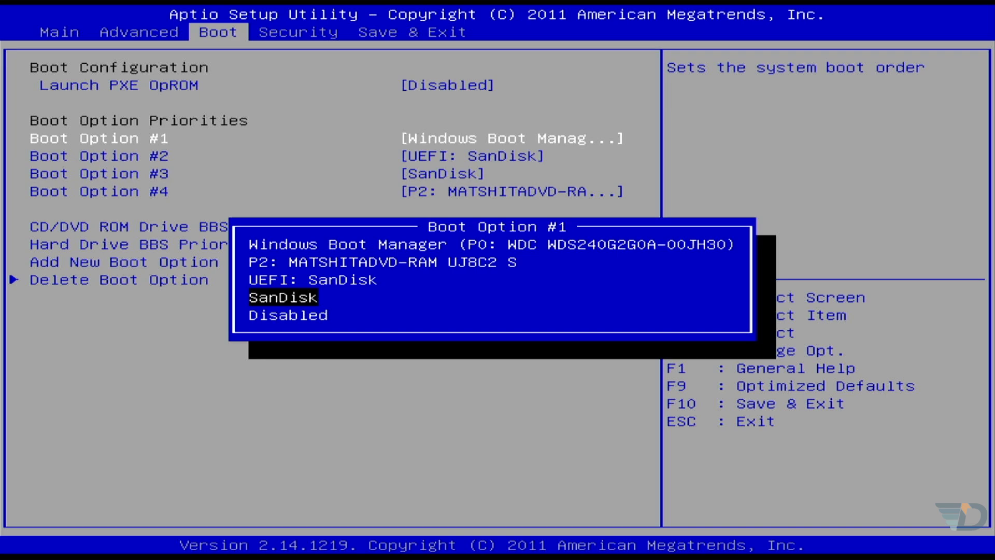
pyautogui.press('Up')
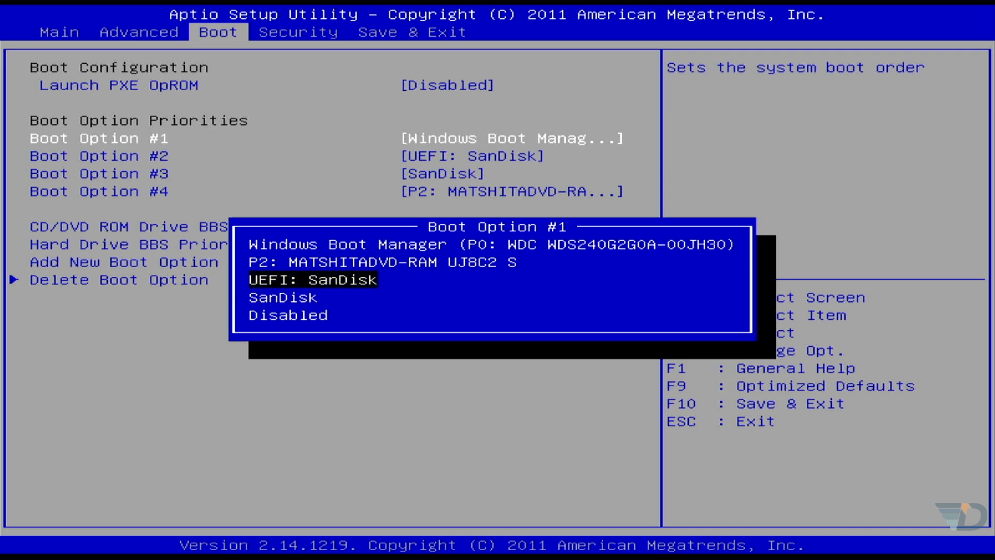
pyautogui.press('Return')
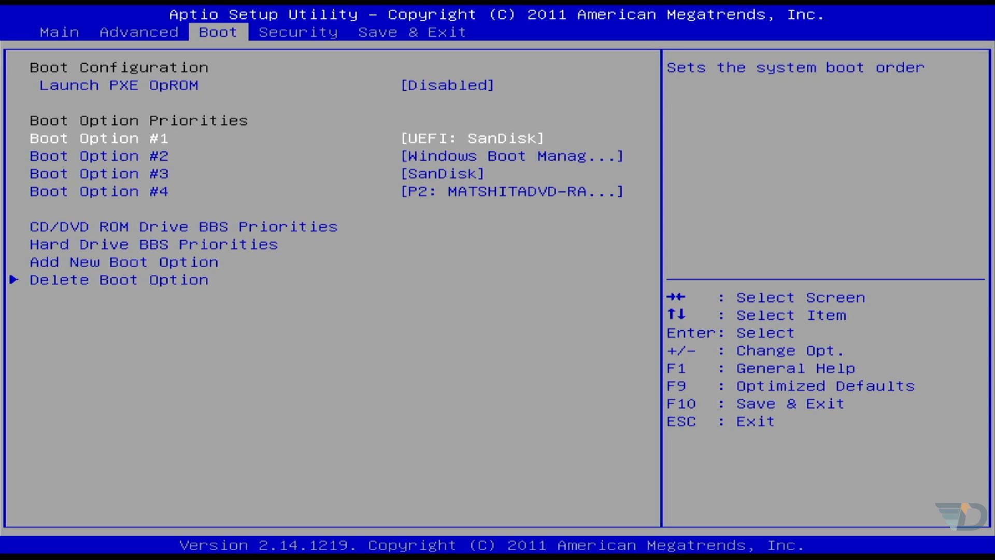
pyautogui.press('F10')
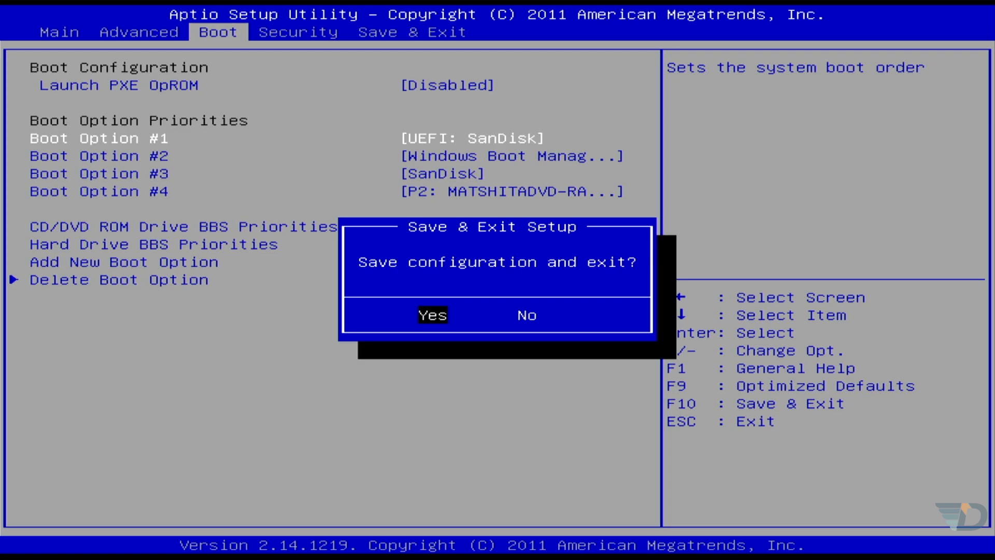
pyautogui.press('Return')
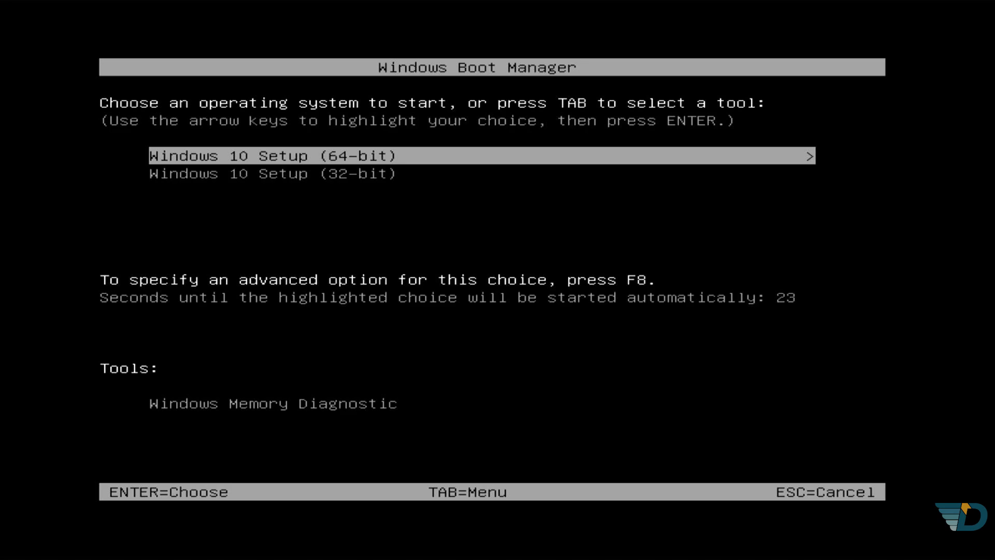
# Step: Start Windows 10 Setup (64-bit) from the Windows Boot Manager
pyautogui.press('Down')
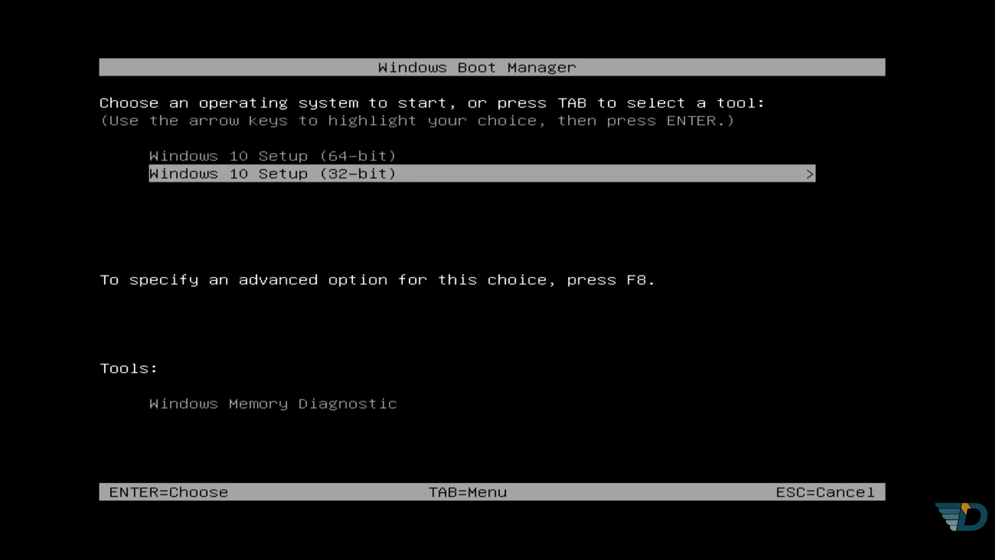
pyautogui.press('Up')
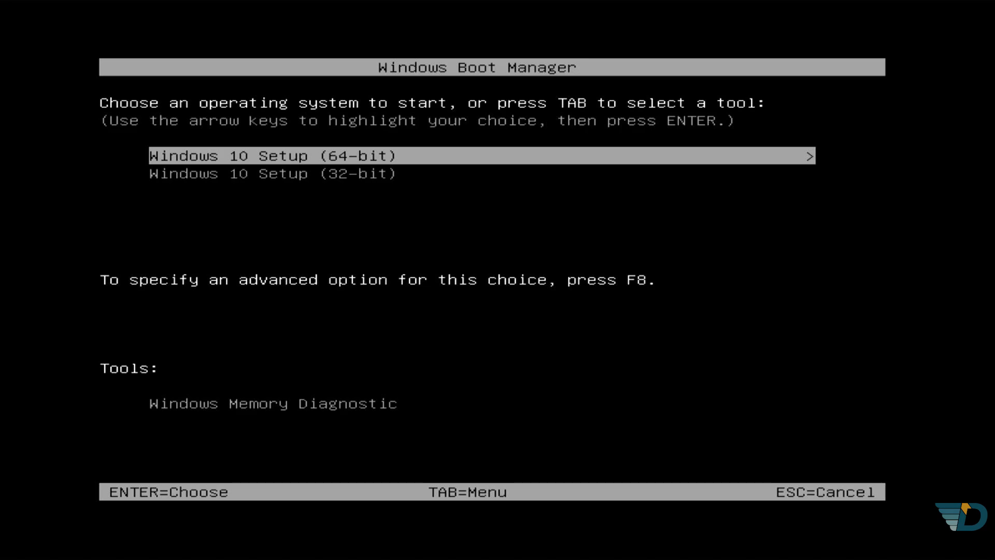
pyautogui.press('Return')
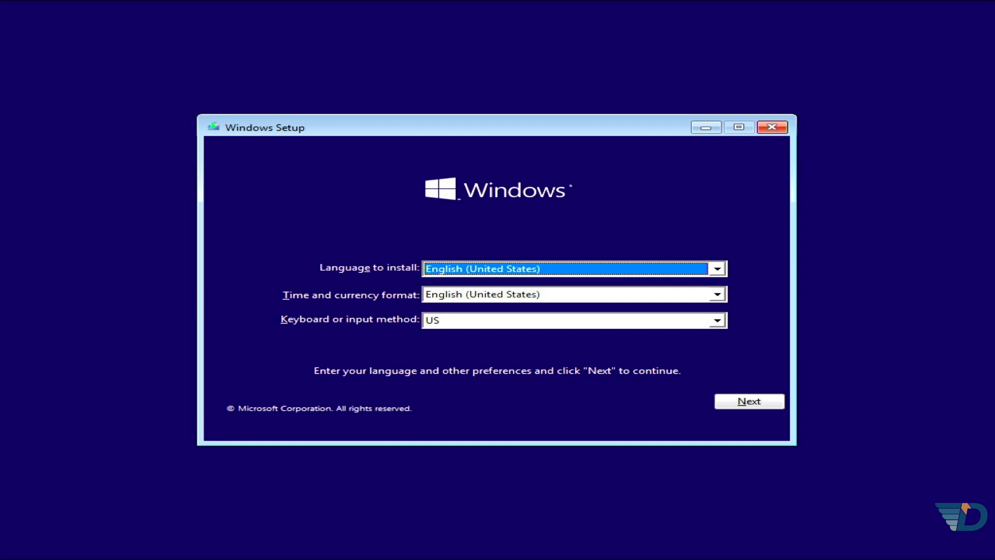
# Step: Set the time and currency format to Indonesian (Indonesia) and accept the language and keyboard preferences
pyautogui.click(437, 291)
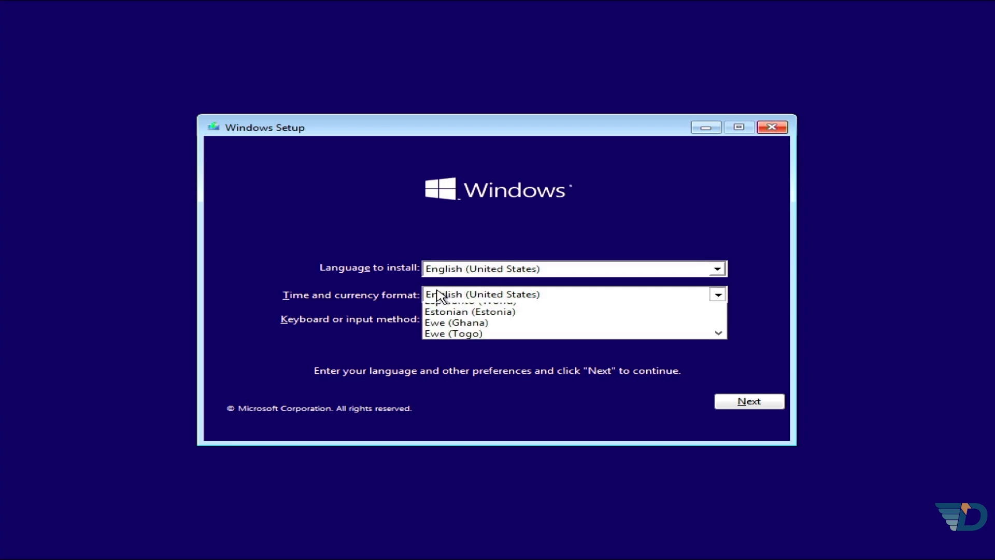
pyautogui.write('in')
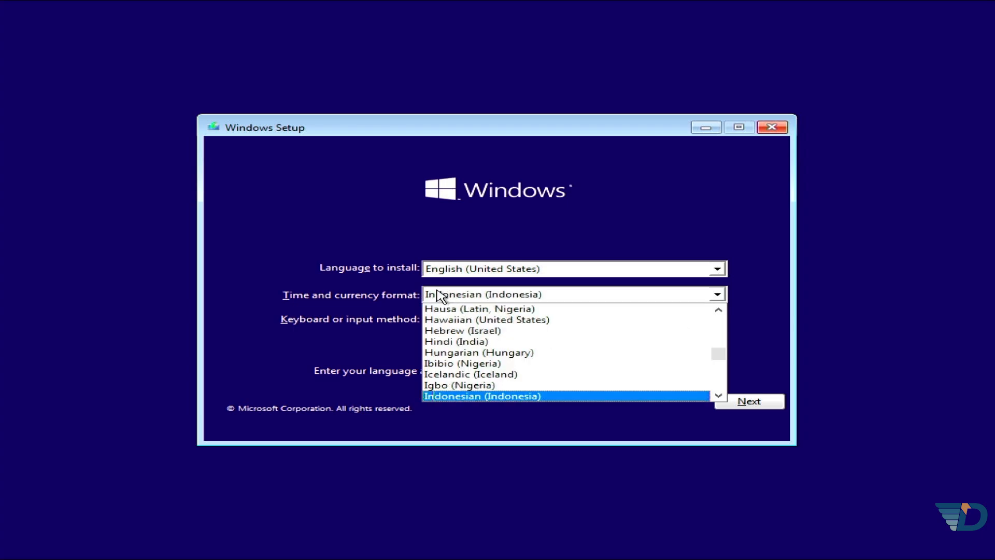
pyautogui.press('Return')
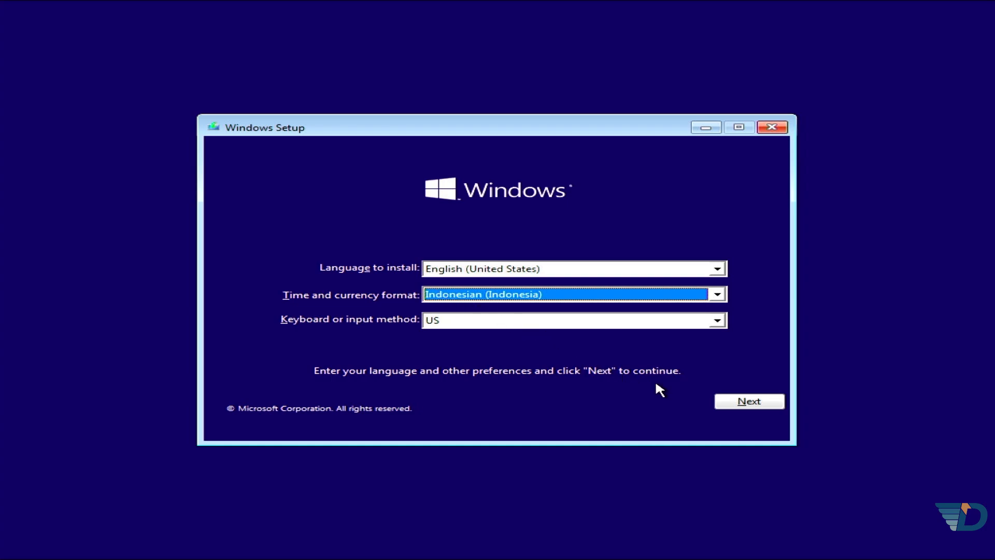
pyautogui.click(732, 404)
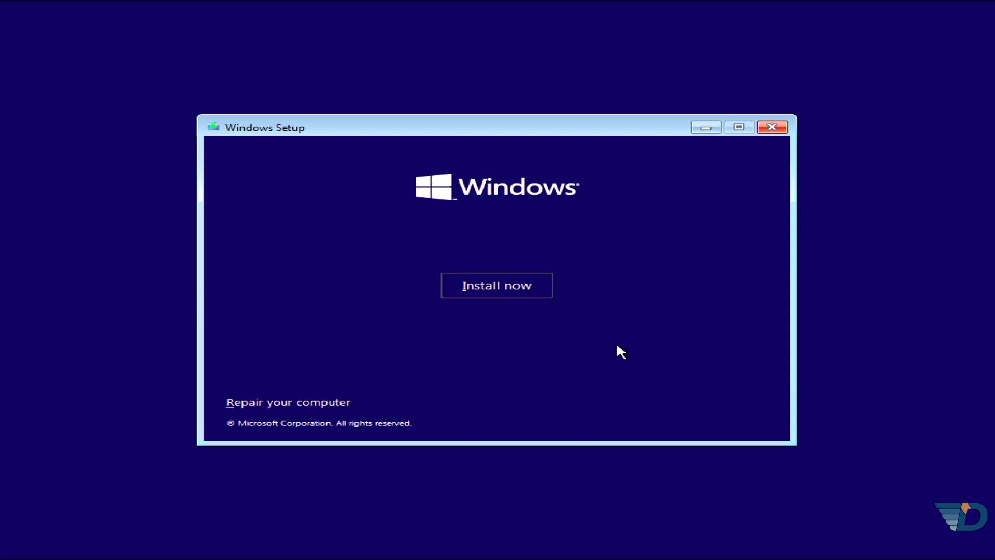
# Step: Start the Windows installation without a product key and choose Windows 10 Pro as the operating system
pyautogui.click(519, 293)
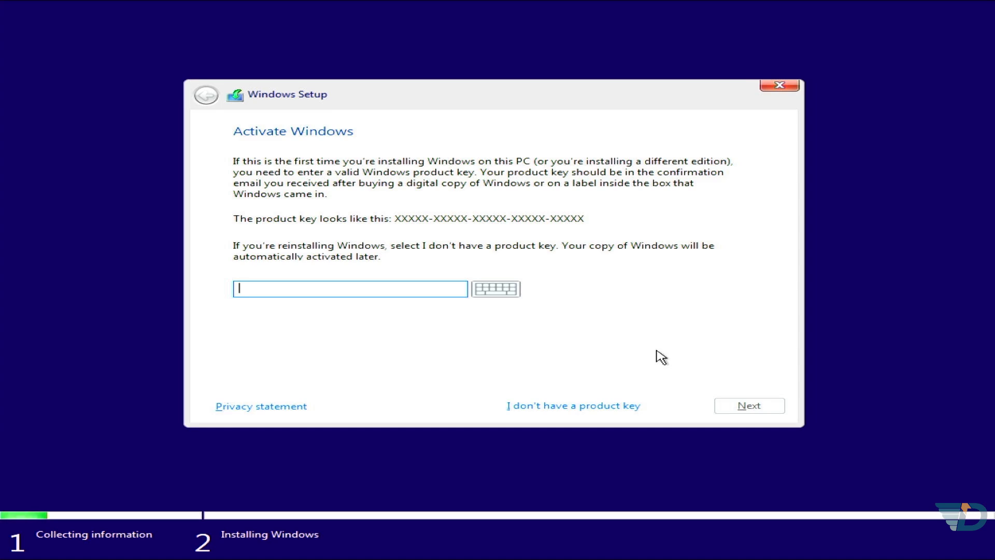
pyautogui.click(582, 405)
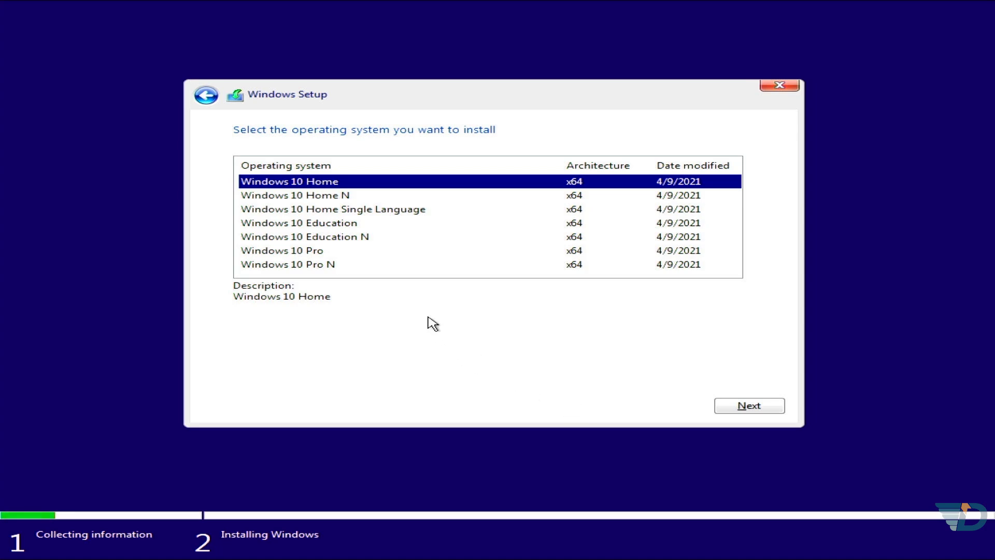
pyautogui.click(400, 254)
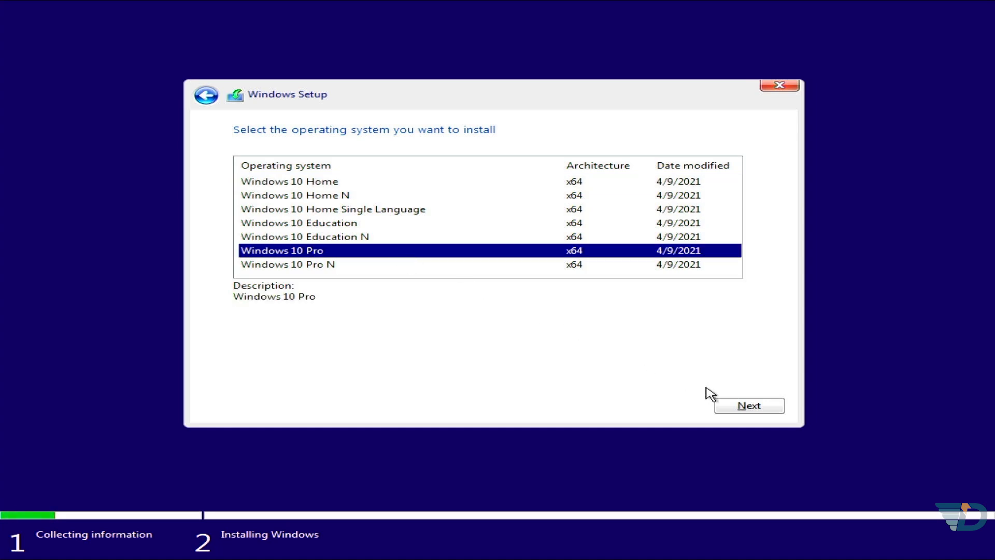
pyautogui.click(728, 402)
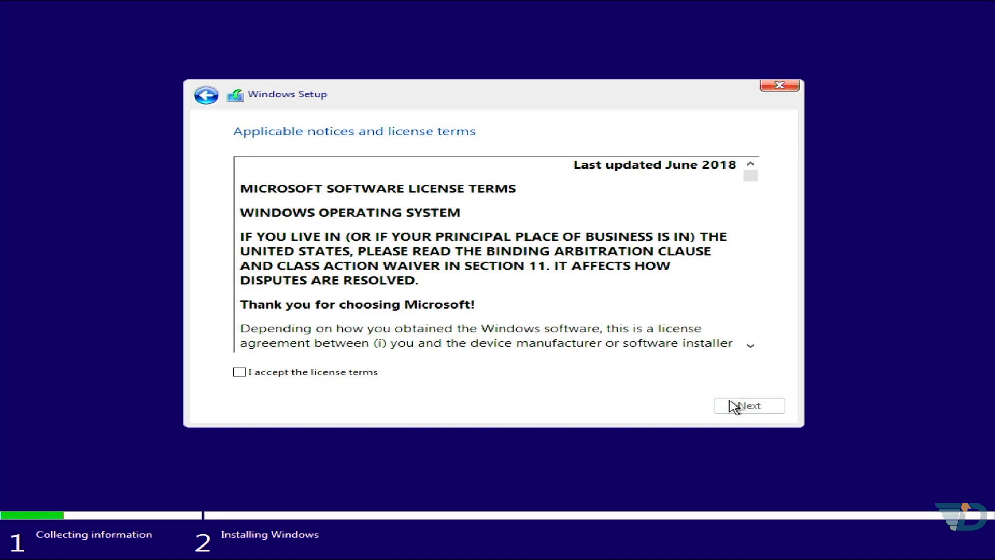
# Step: Accept the license terms and choose the custom installation type, Install Windows only (advanced)
pyautogui.click(320, 378)
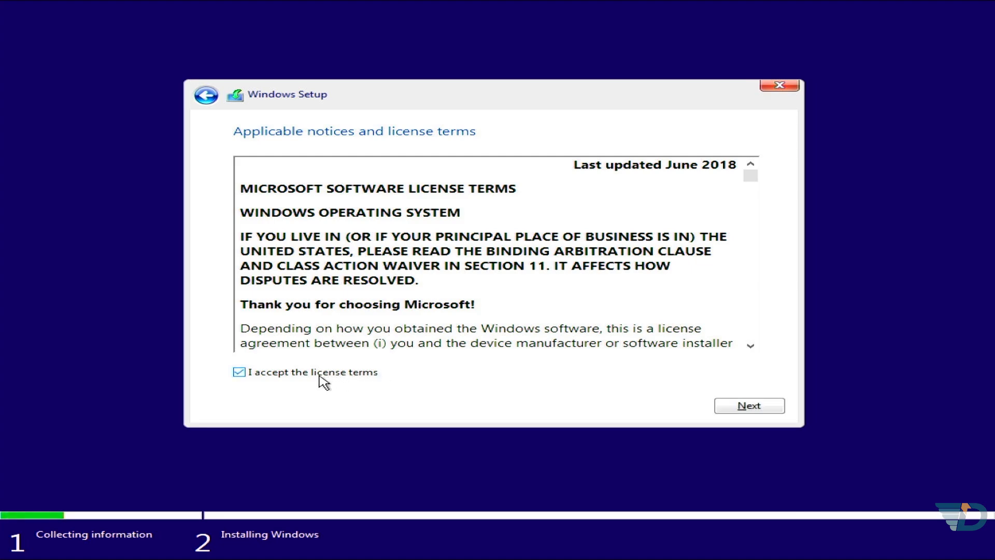
pyautogui.click(758, 410)
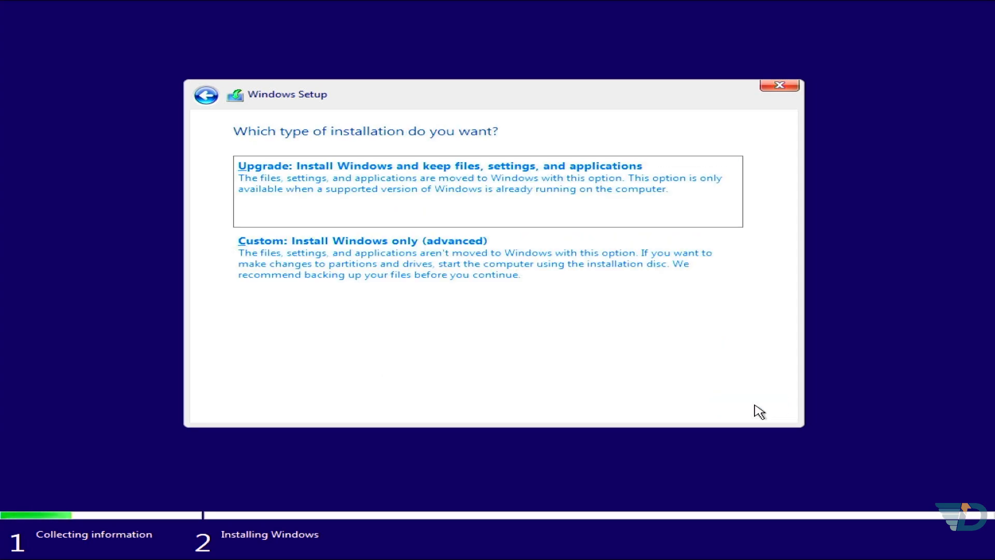
pyautogui.click(414, 293)
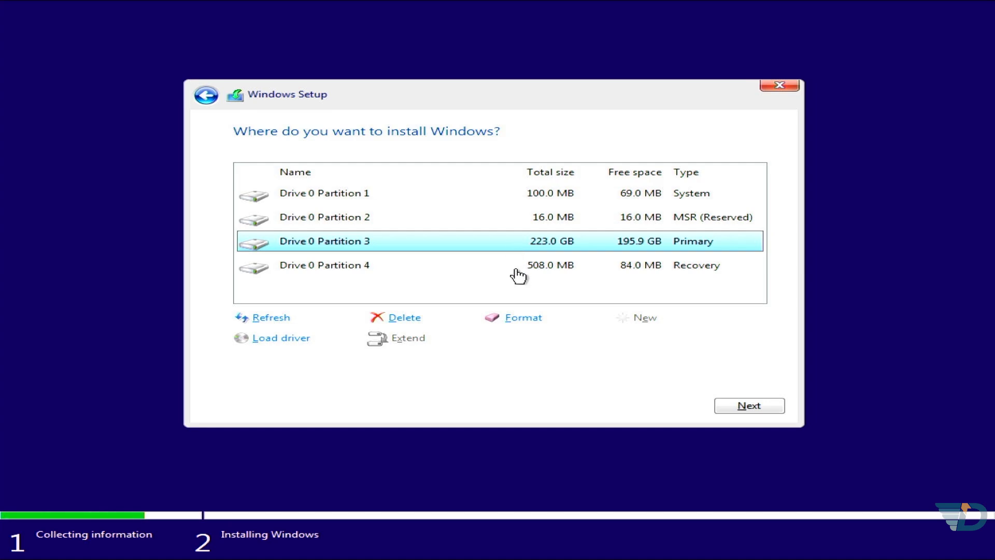
# Step: Format Drive 0 Partition 3, accepting the data loss, and clear all Drive 0 partitions into unallocated space
pyautogui.click(519, 321)
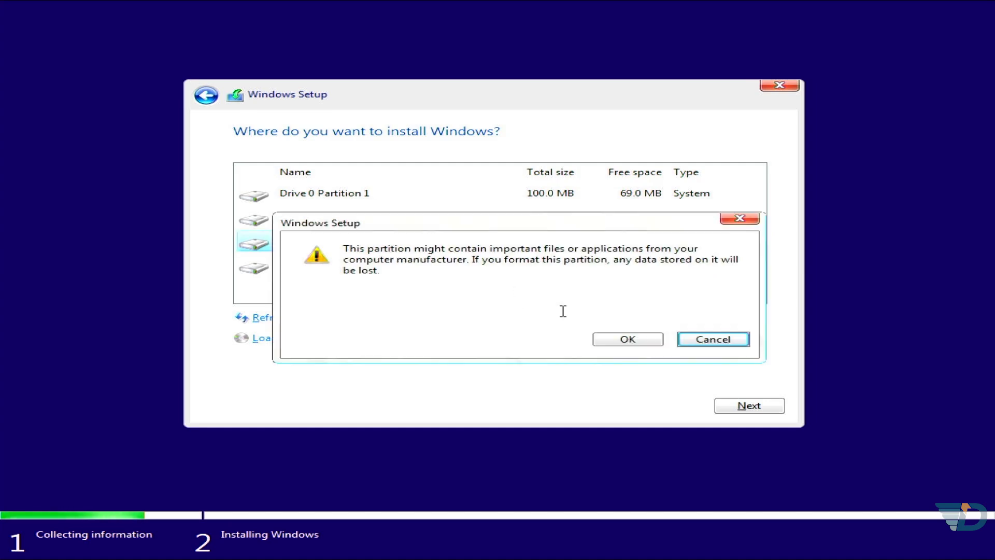
pyautogui.click(607, 341)
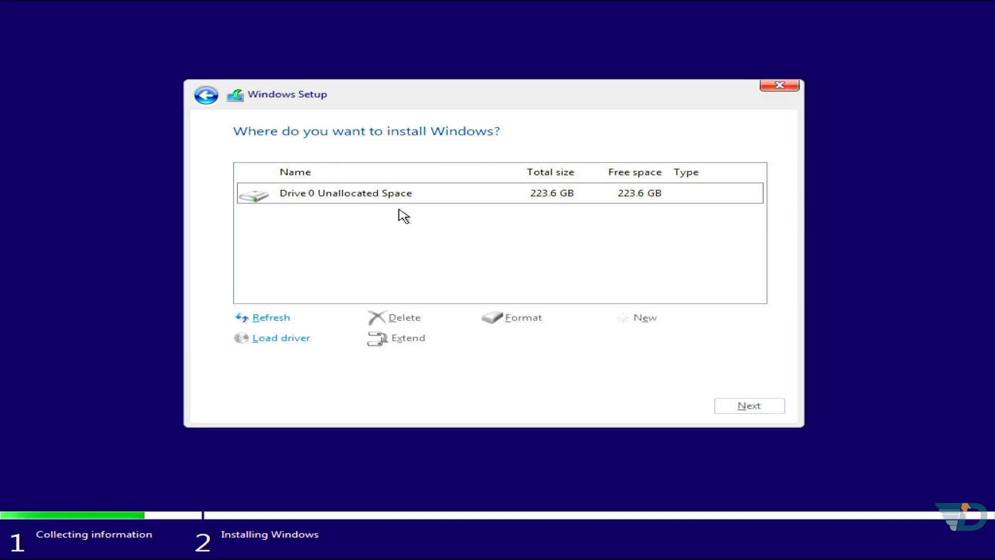
# Step: Create a 100000 MB partition in the Drive 0 unallocated space, allowing the additional system partitions
pyautogui.click(380, 206)
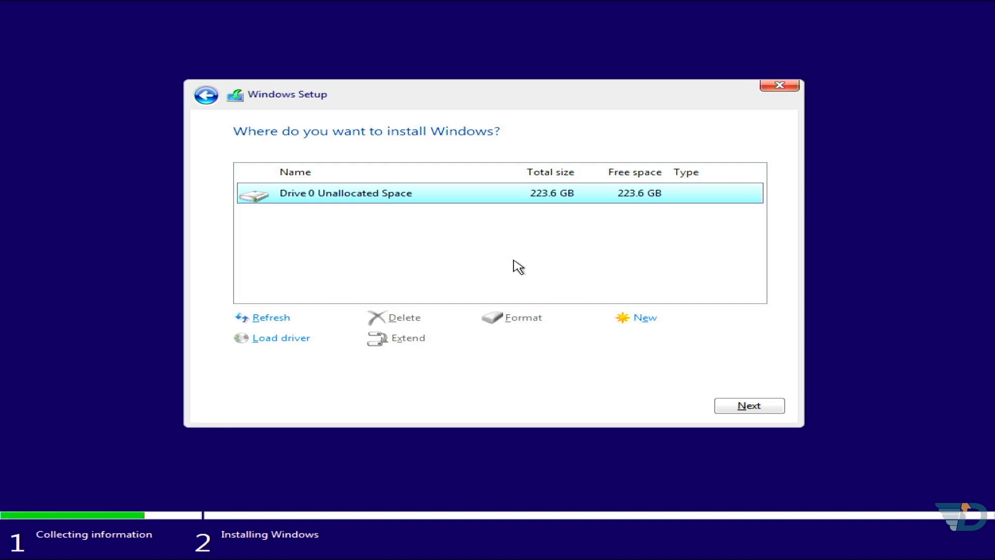
pyautogui.click(635, 318)
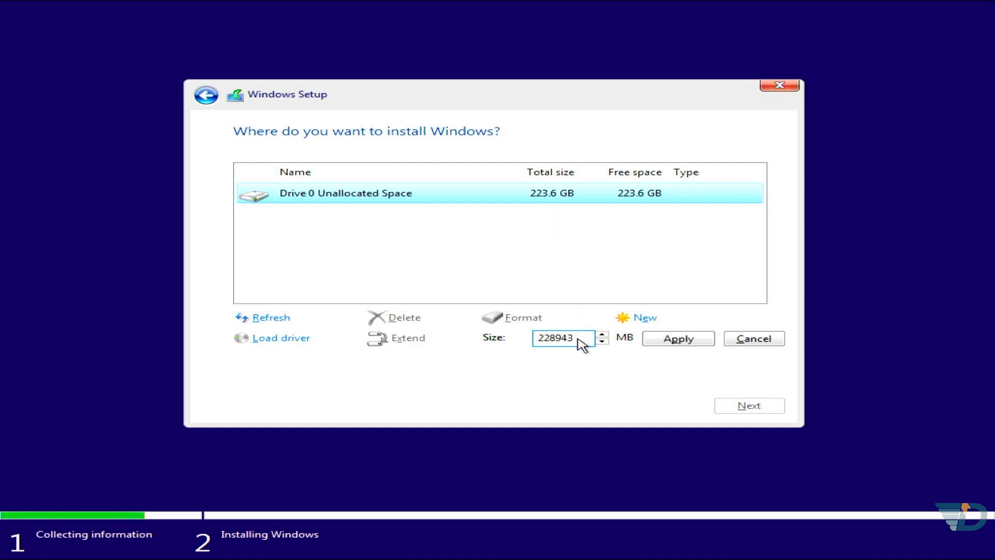
pyautogui.moveTo(584, 343); pyautogui.dragTo(529, 345)
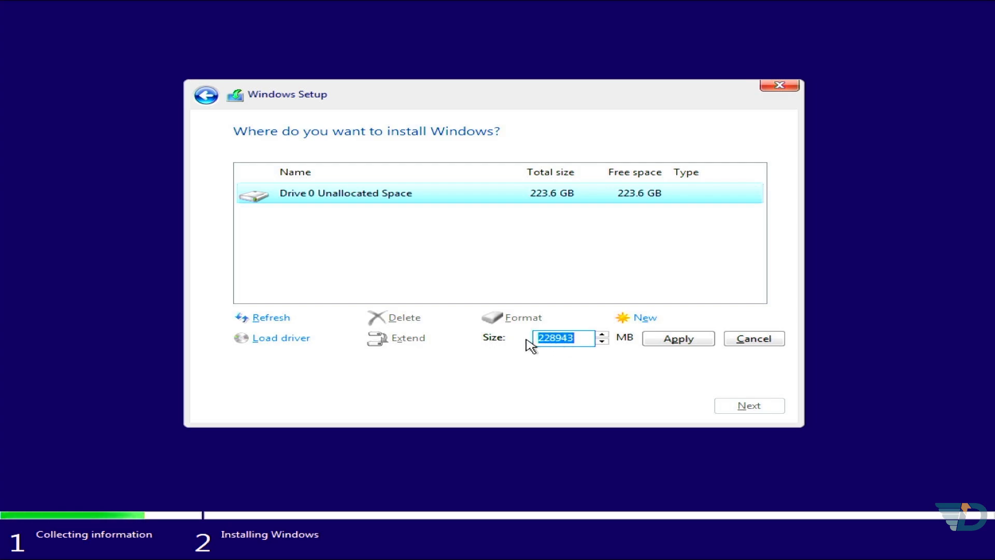
pyautogui.write('100000')
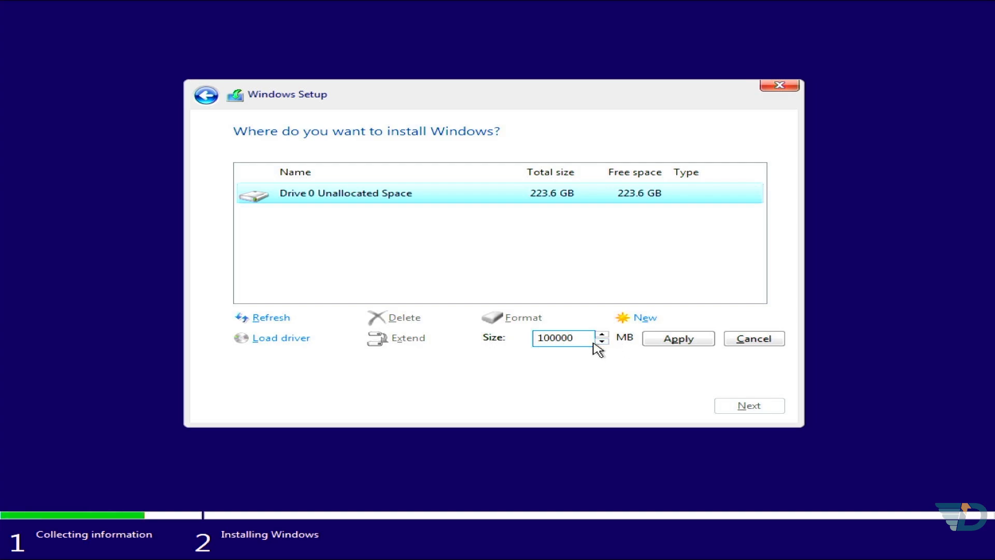
pyautogui.click(662, 342)
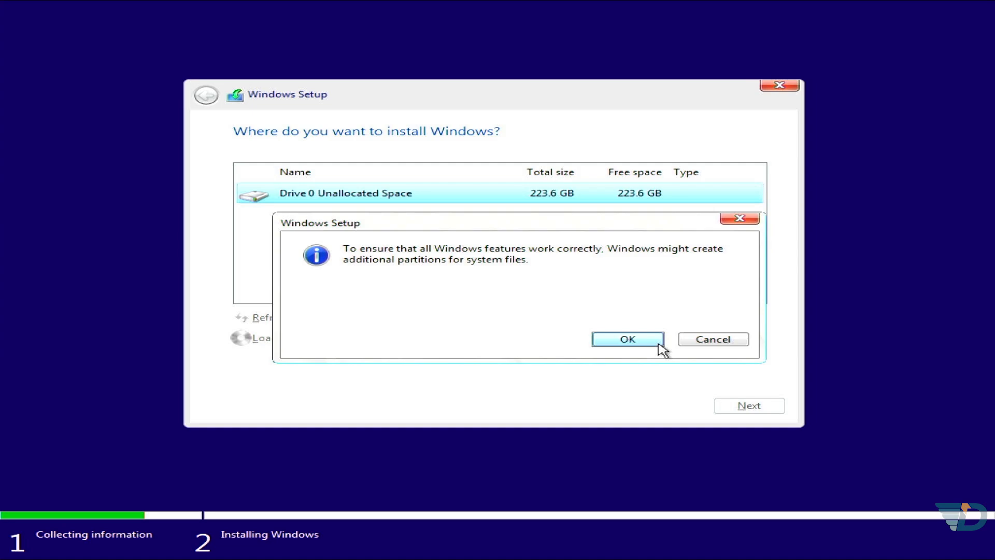
pyautogui.click(660, 342)
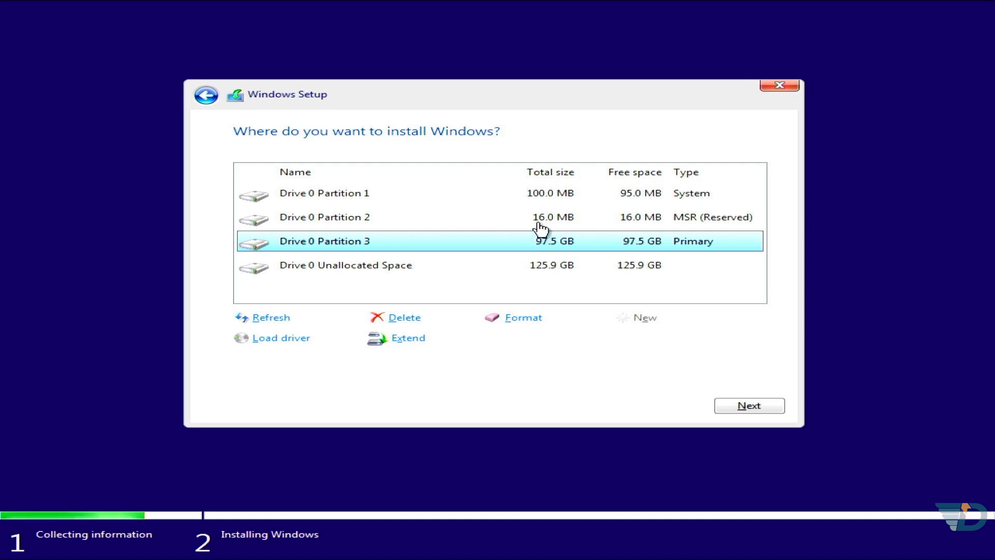
# Step: Examine the System, MSR (Reserved) and Primary partitions on Drive 0 one by one
pyautogui.click(552, 197)
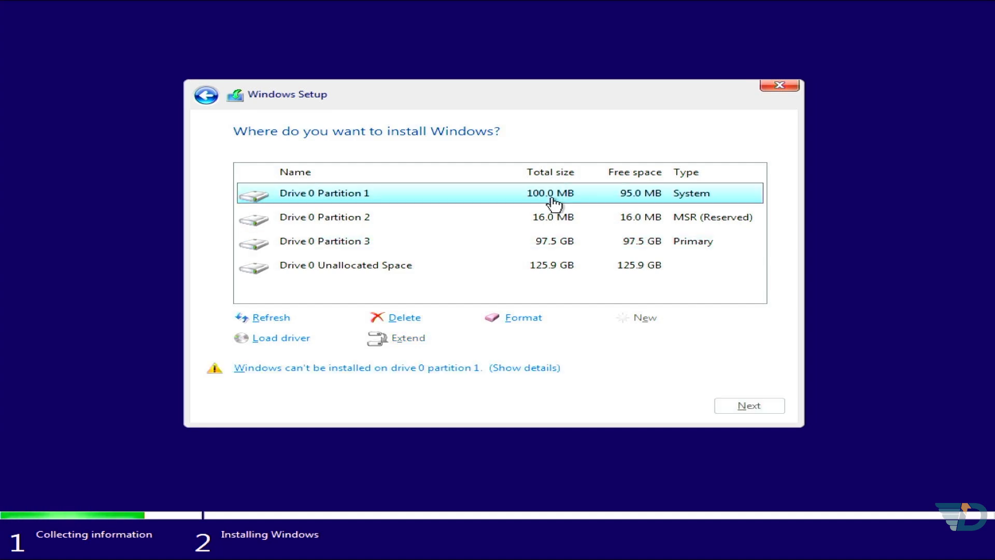
pyautogui.click(554, 223)
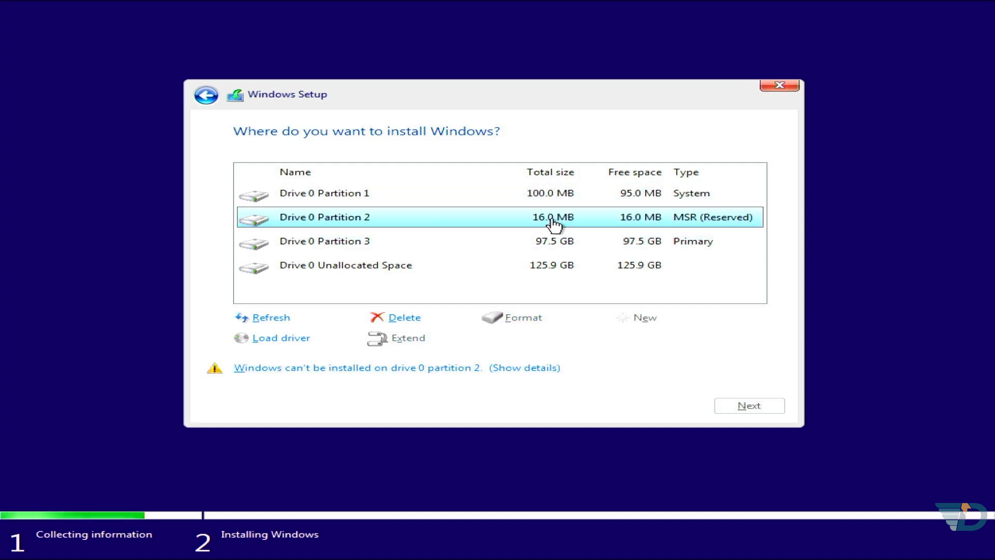
pyautogui.click(542, 204)
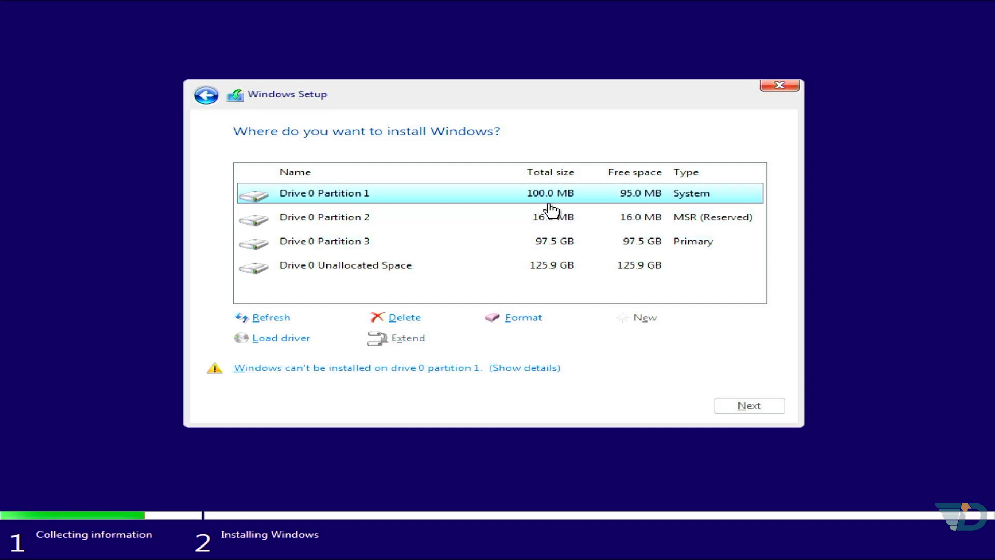
pyautogui.click(545, 222)
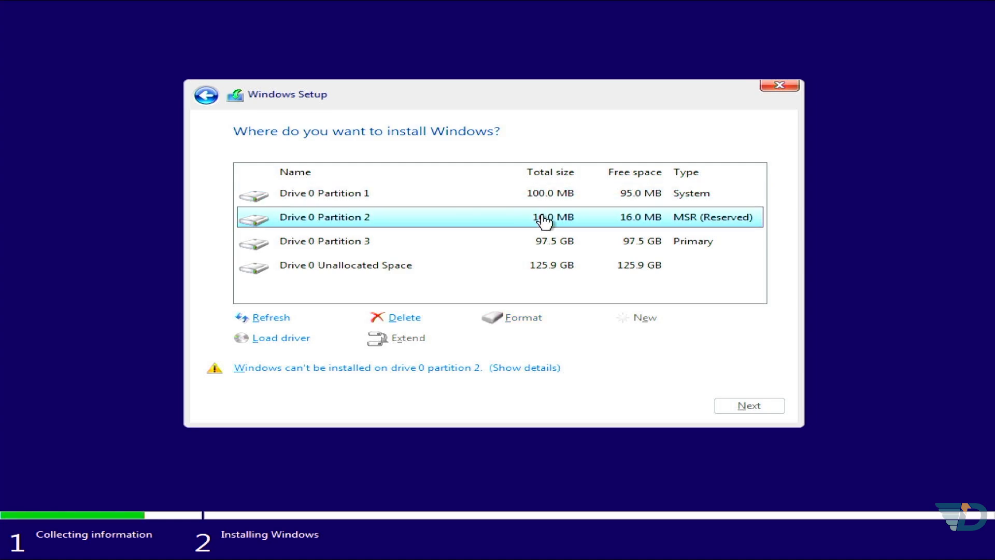
pyautogui.click(503, 249)
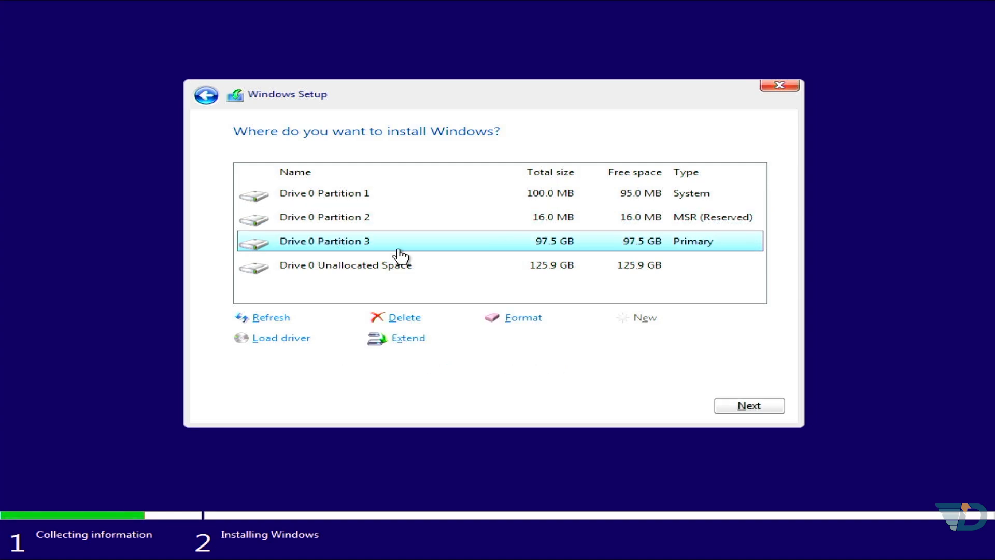
# Step: Create another partition from the remaining Drive 0 unallocated space, using the full 128942 MB
pyautogui.click(380, 273)
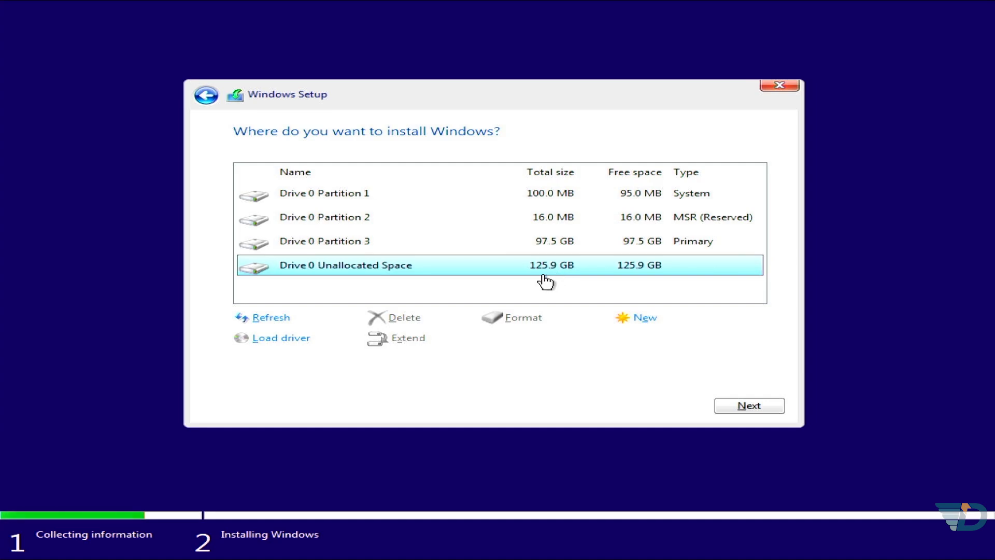
pyautogui.click(637, 320)
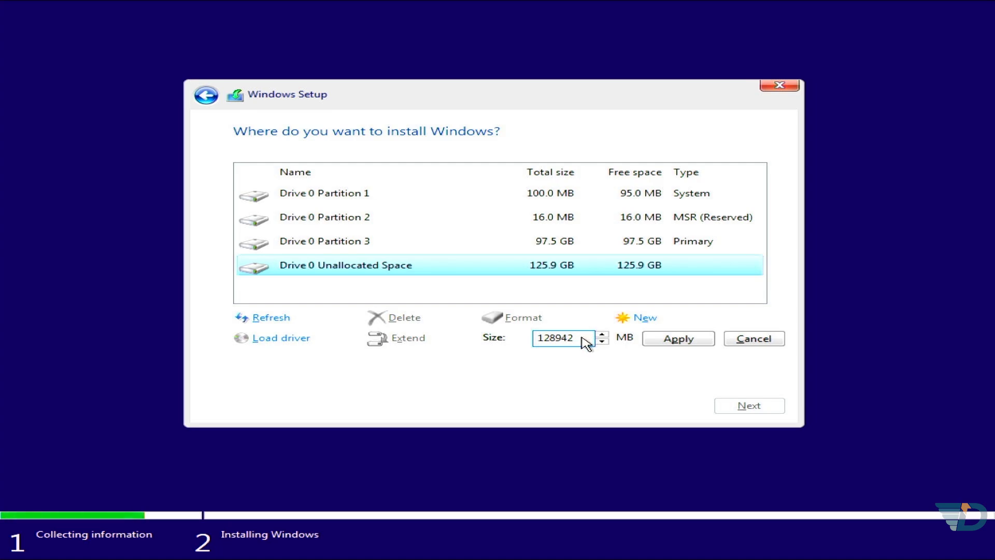
pyautogui.moveTo(579, 341); pyautogui.dragTo(539, 342)
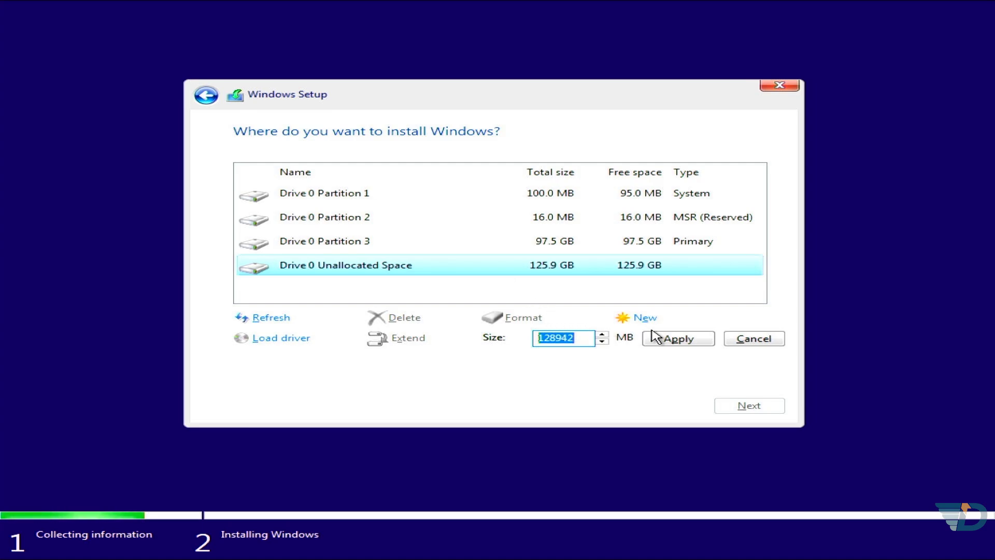
pyautogui.click(689, 339)
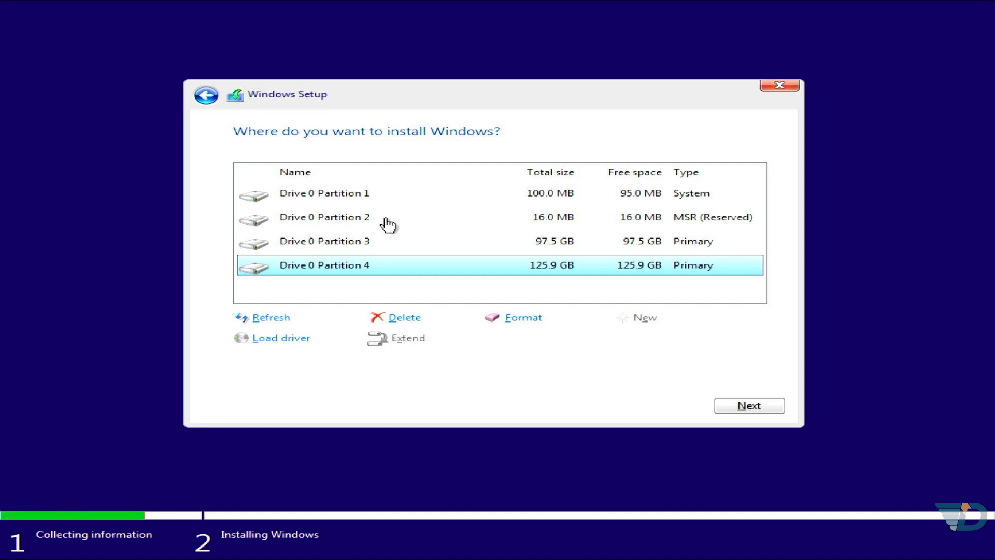
# Step: Format Drive 0 Partition 3, accepting the data loss, and start installing Windows on it
pyautogui.click(361, 249)
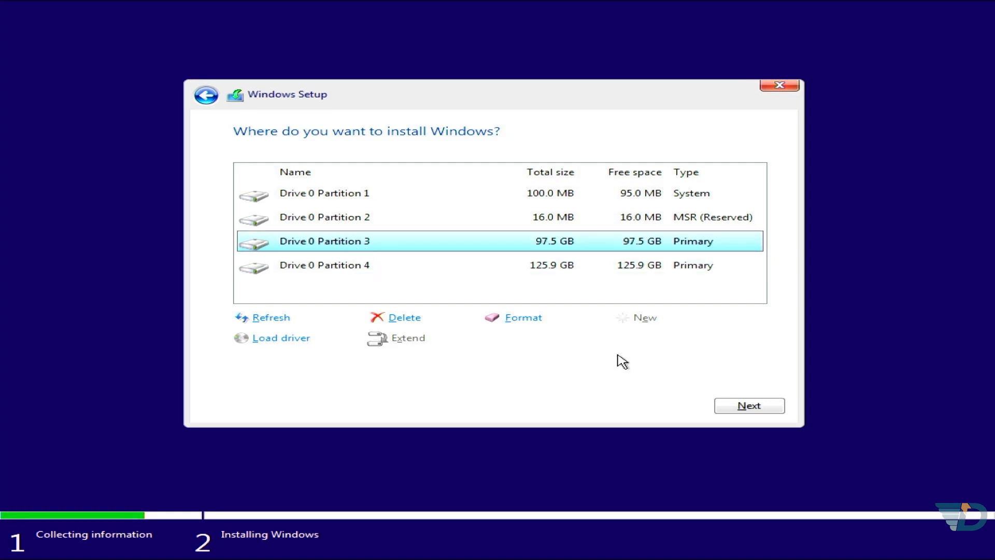
pyautogui.click(528, 321)
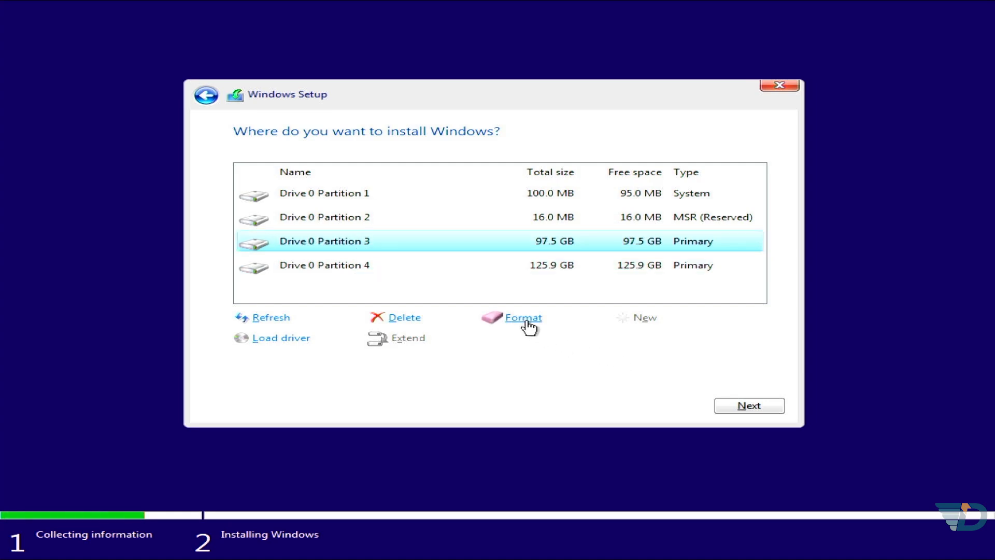
pyautogui.click(597, 338)
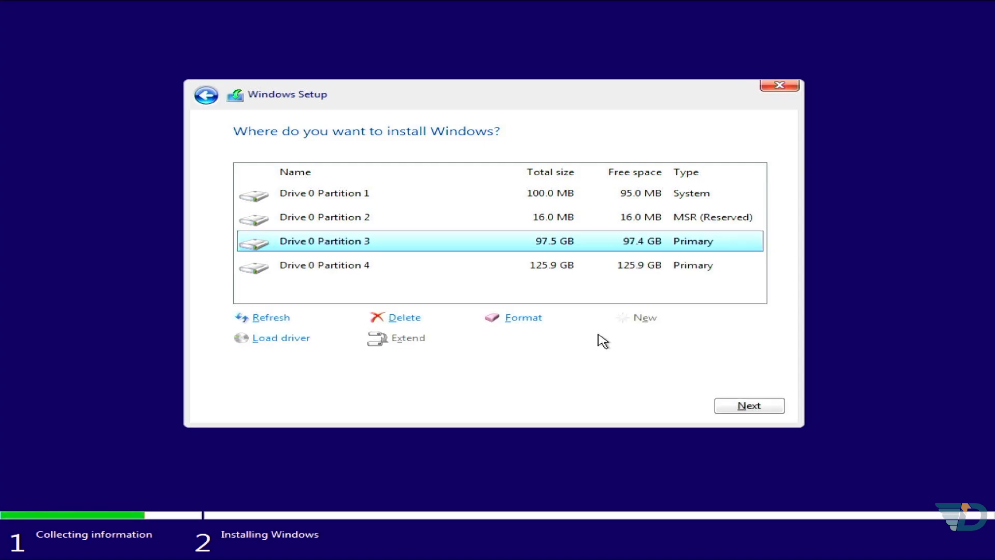
pyautogui.click(737, 405)
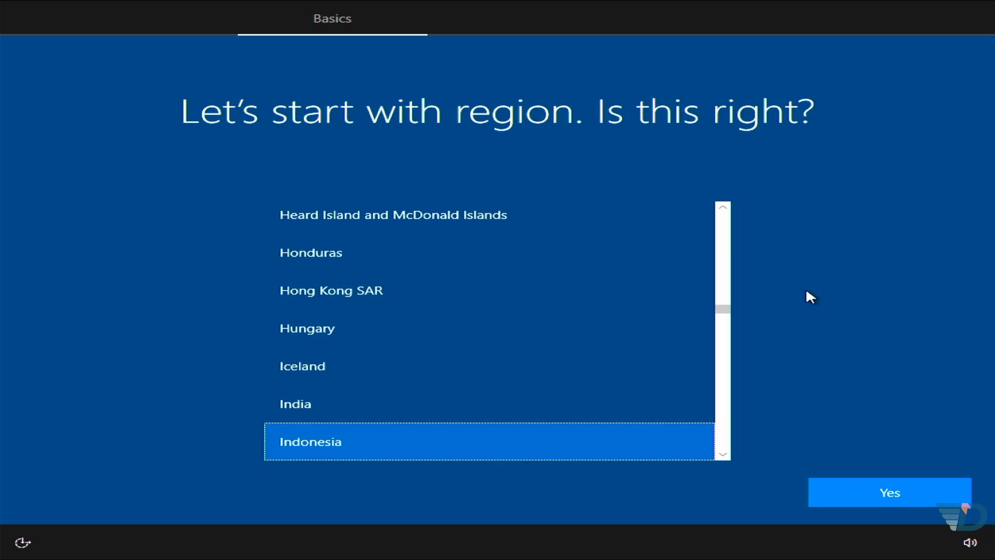
# Step: Confirm Indonesia as the region and US as the keyboard layout, without adding a second layout
pyautogui.click(875, 492)
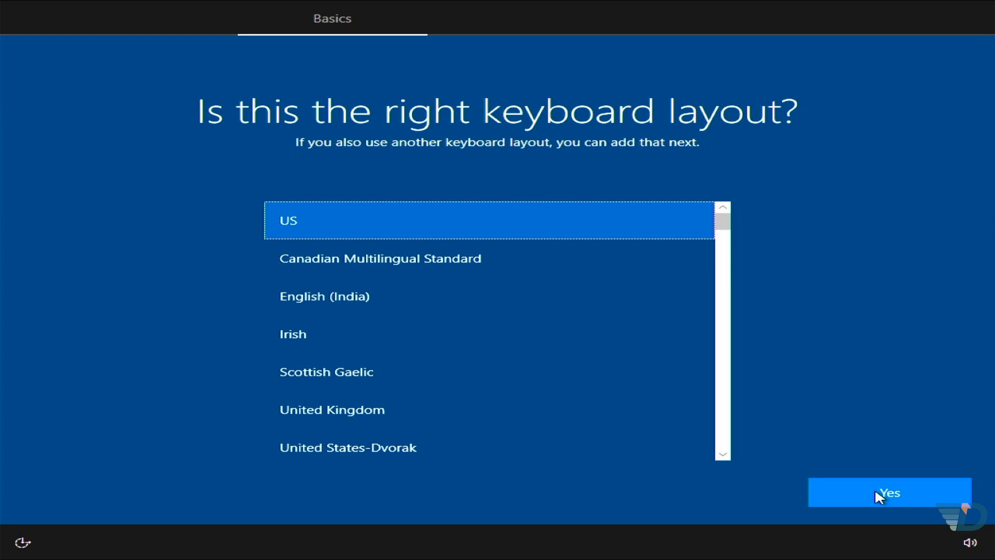
pyautogui.click(877, 493)
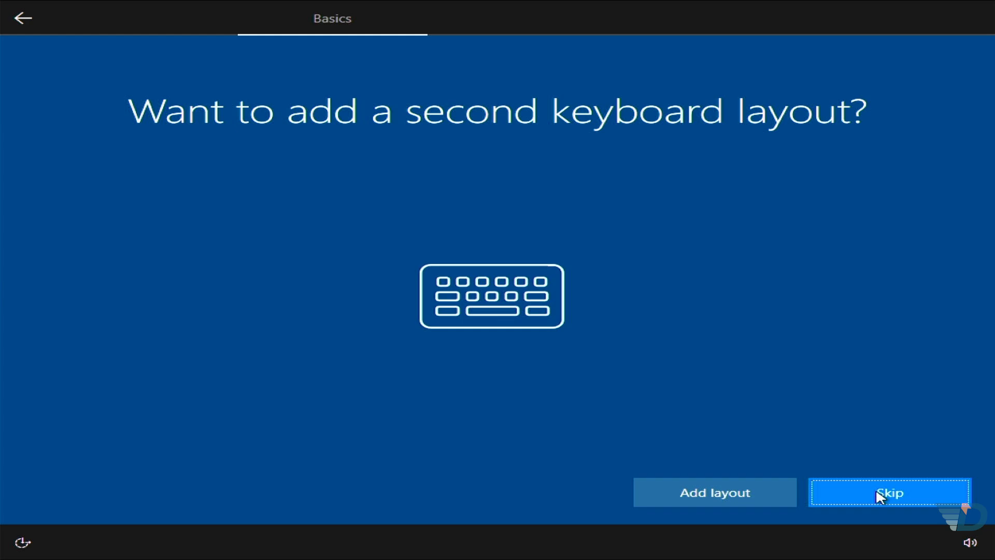
pyautogui.click(878, 493)
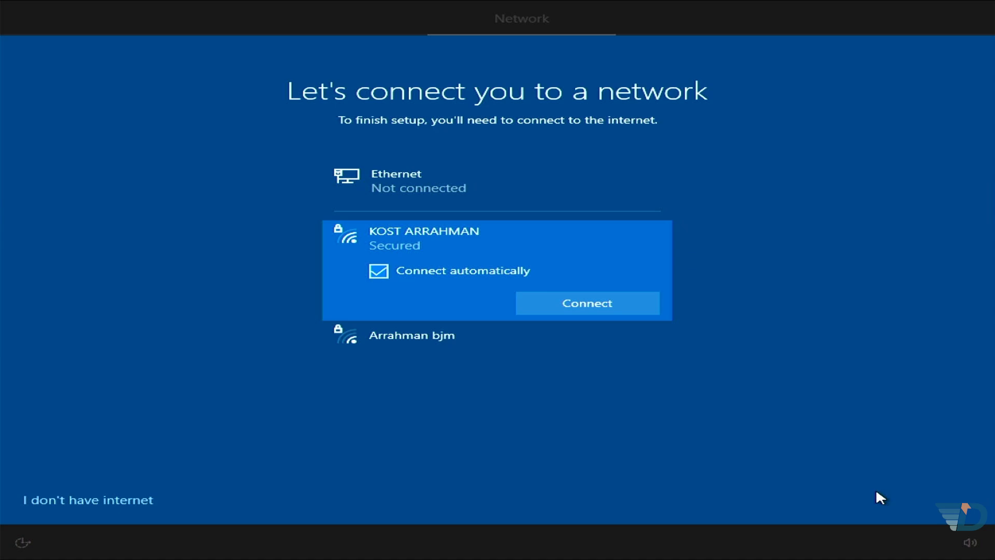
# Step: Skip connecting to the internet and continue with the limited setup, repeating the choice if the network selection returns
pyautogui.click(88, 503)
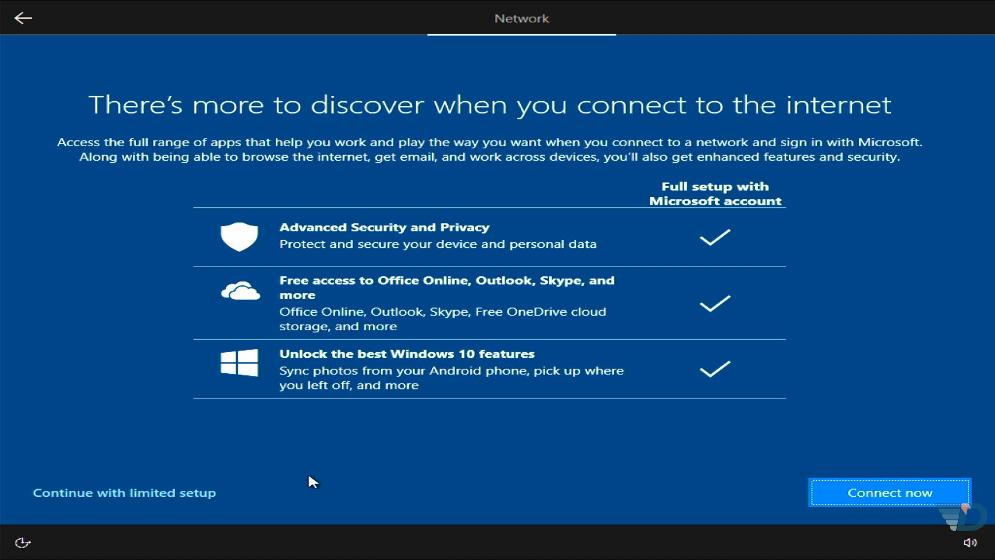
pyautogui.click(176, 491)
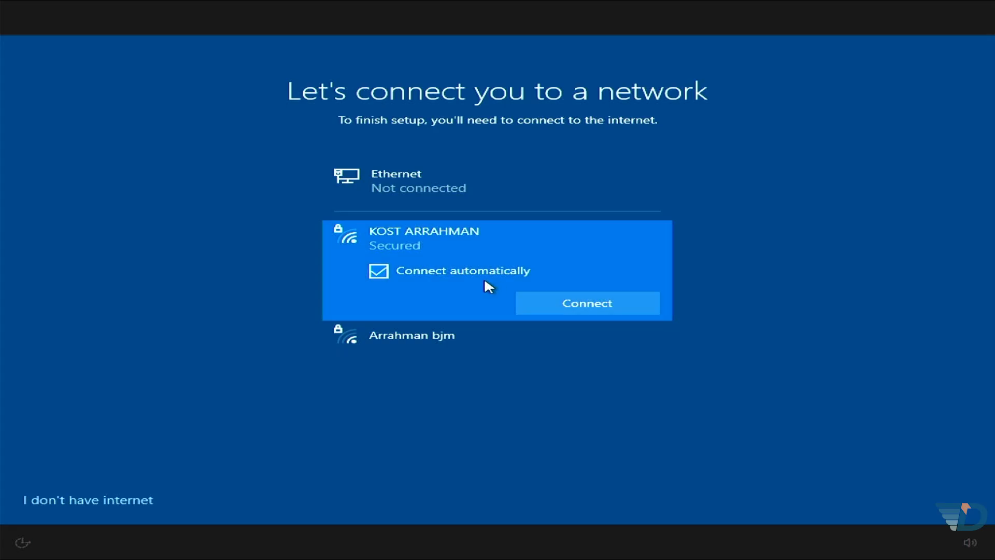
pyautogui.click(94, 497)
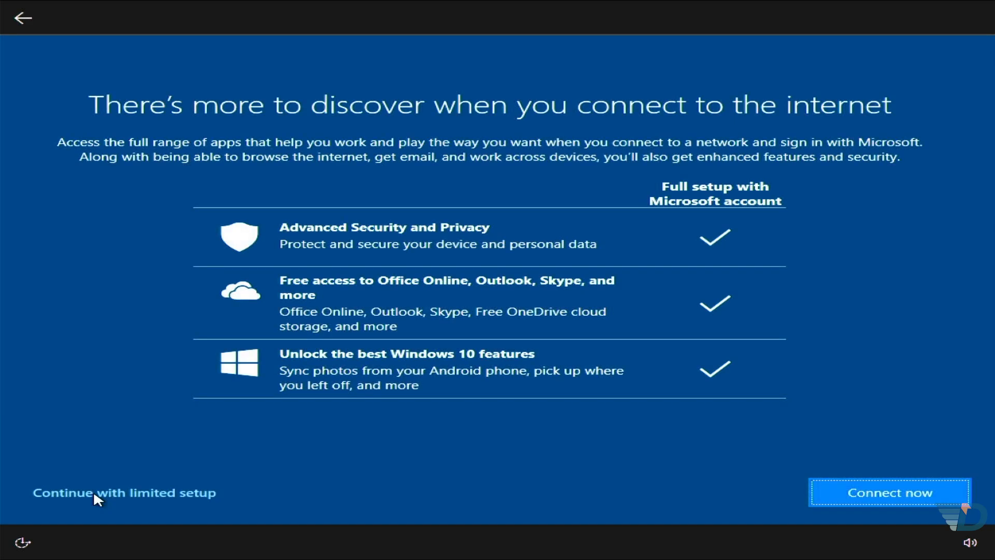
pyautogui.click(95, 494)
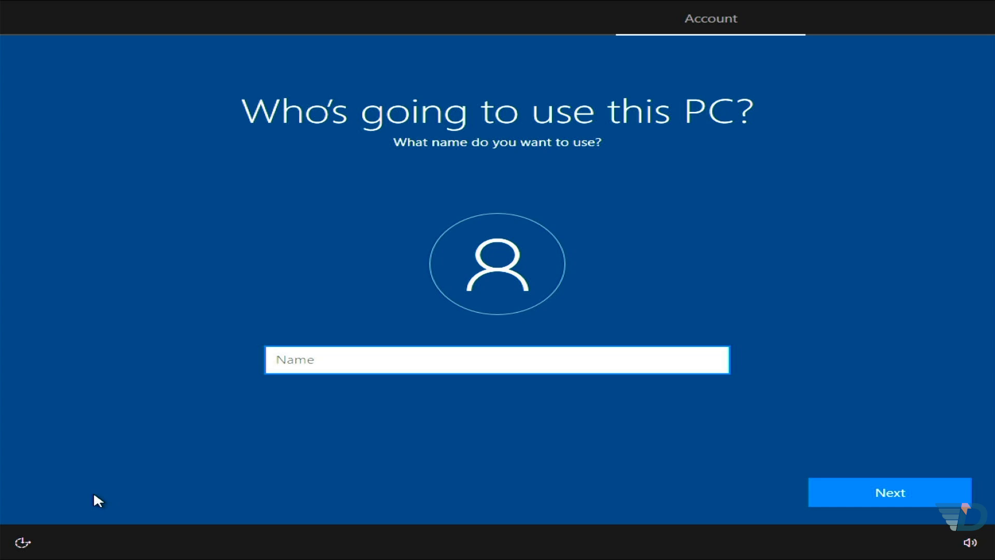
# Step: Create the local account LEVELUP ID without a password and accept the default privacy settings for the device
pyautogui.write('LEVELUP ID')
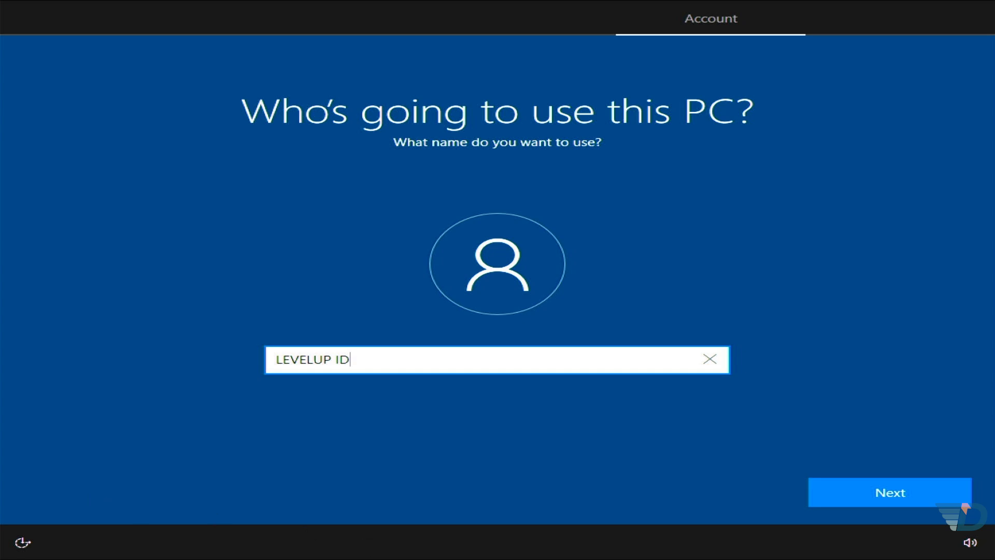
pyautogui.click(855, 485)
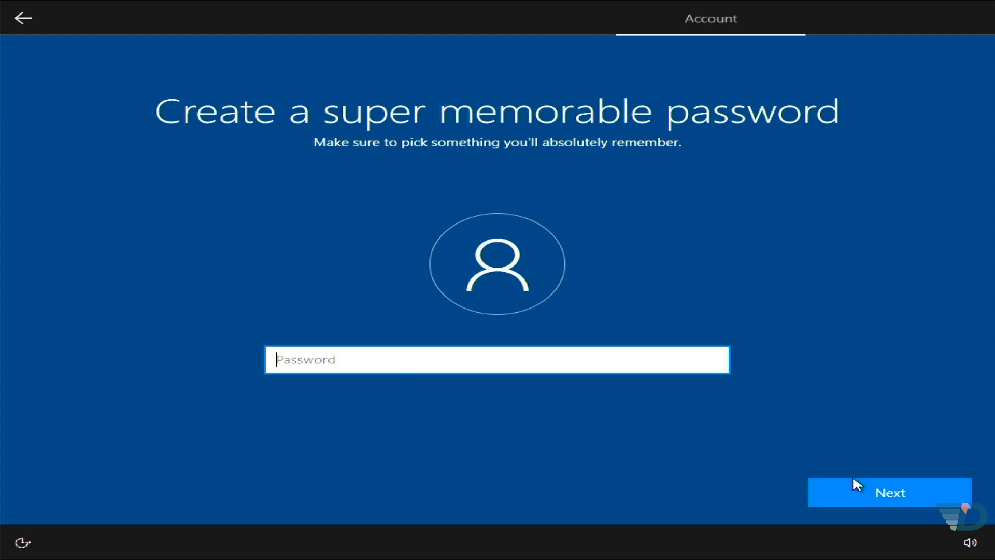
pyautogui.click(860, 484)
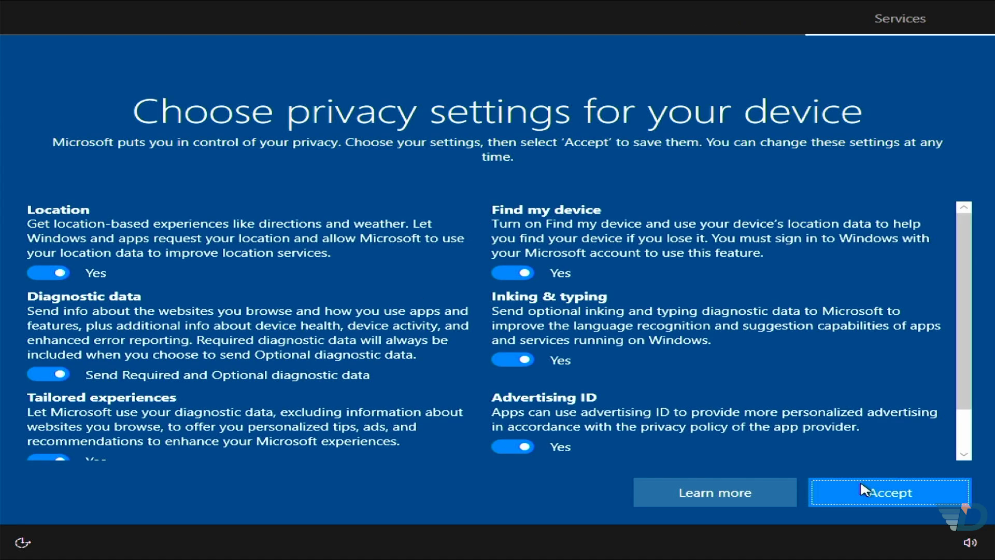
pyautogui.click(861, 485)
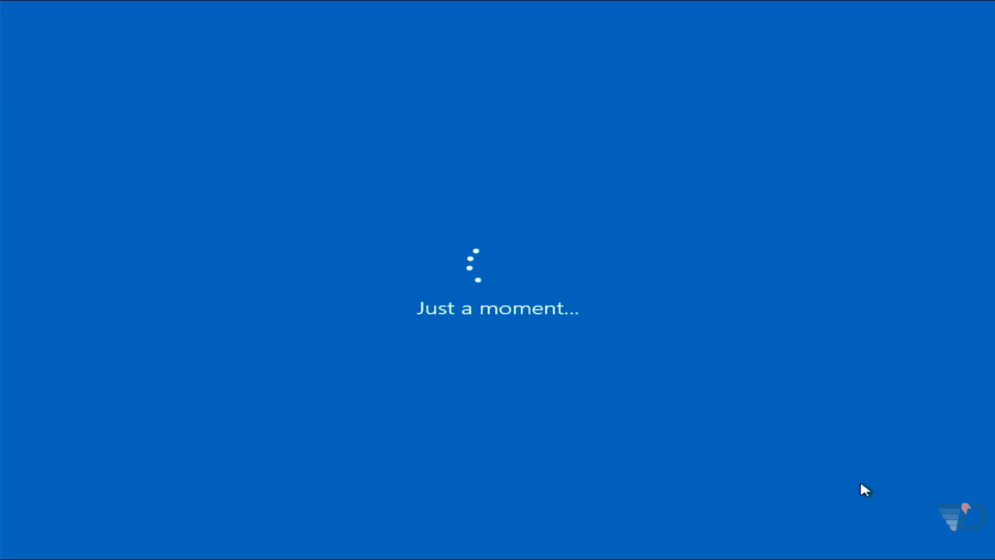